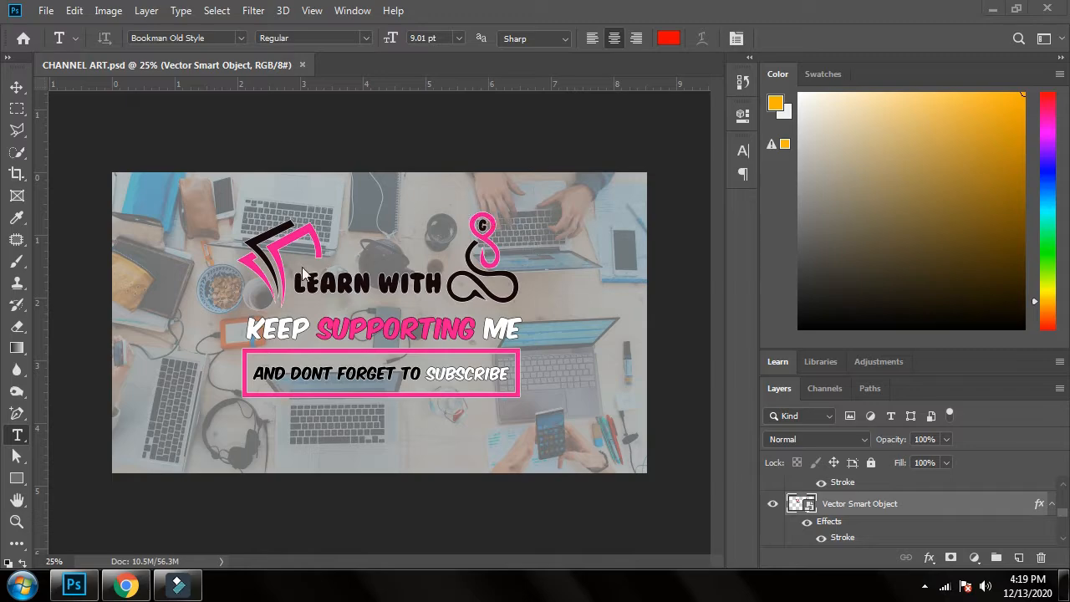
Switch to Chrome and open the Unsplash website.
{"action": "left_click", "coordinate": [125, 585]}
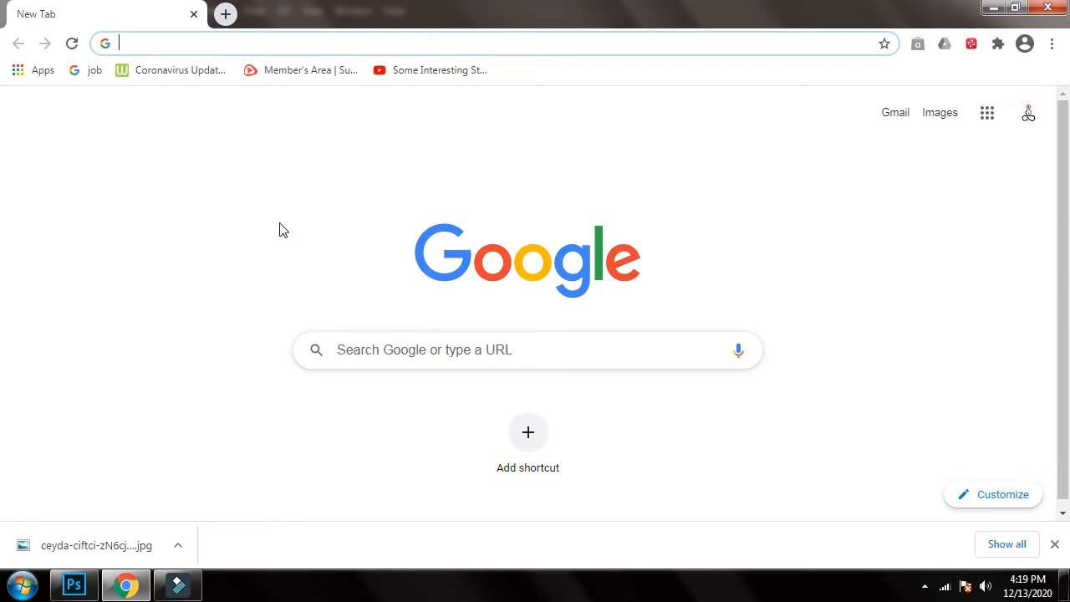
{"action": "type", "text": "unspla"}
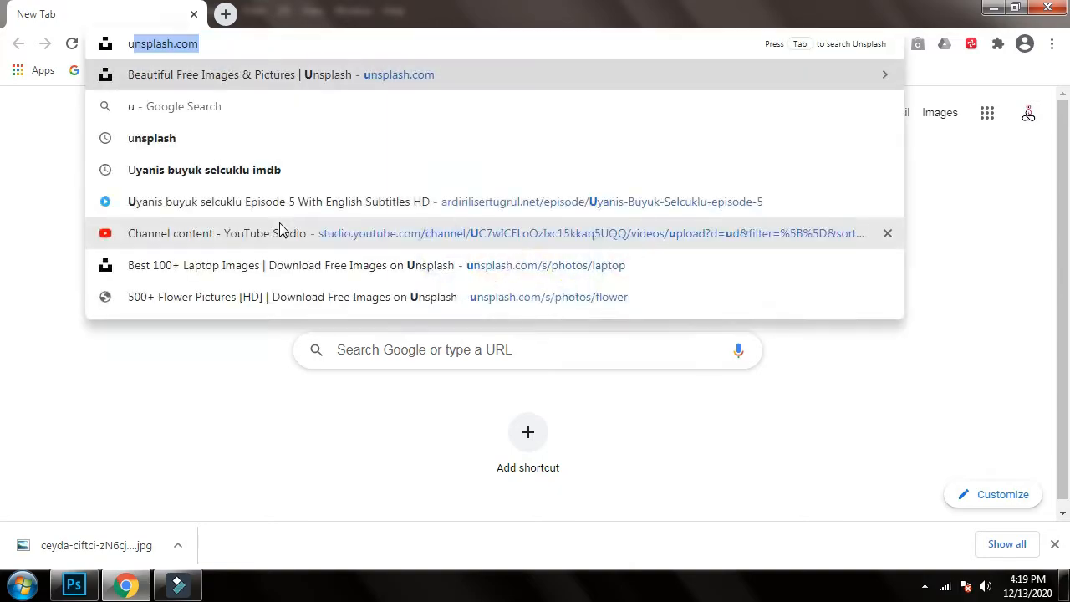
{"action": "type", "text": "sh"}
{"action": "key", "text": "Return"}
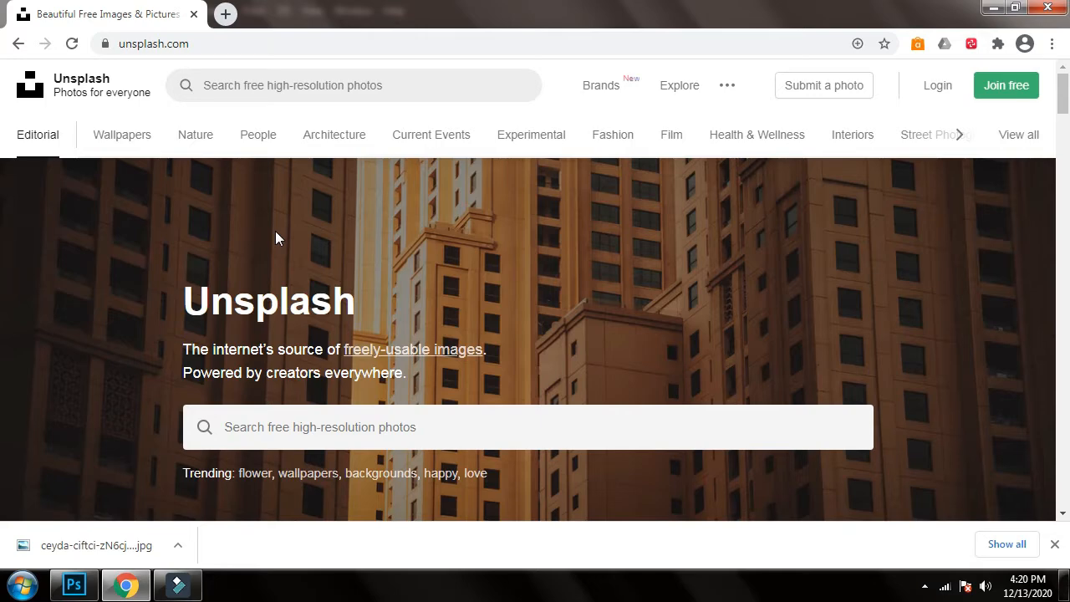
Browse the free photos on the Unsplash home page for a suitable background picture.
{"action": "scroll", "coordinate": [276, 233], "scroll_direction": "down", "scroll_amount": 5}
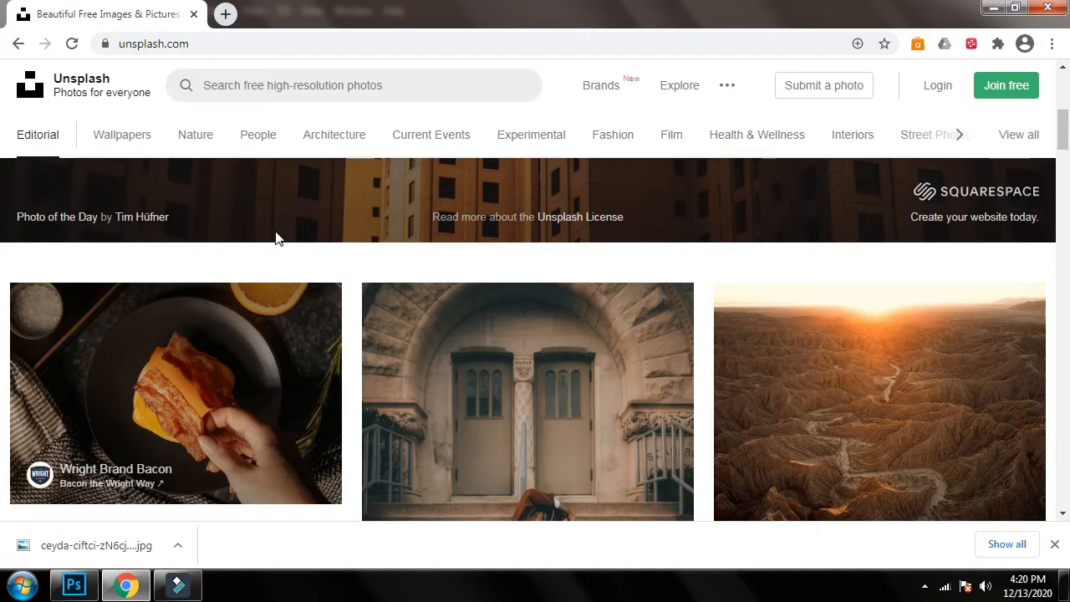
{"action": "scroll", "coordinate": [279, 238], "scroll_direction": "down", "scroll_amount": 3}
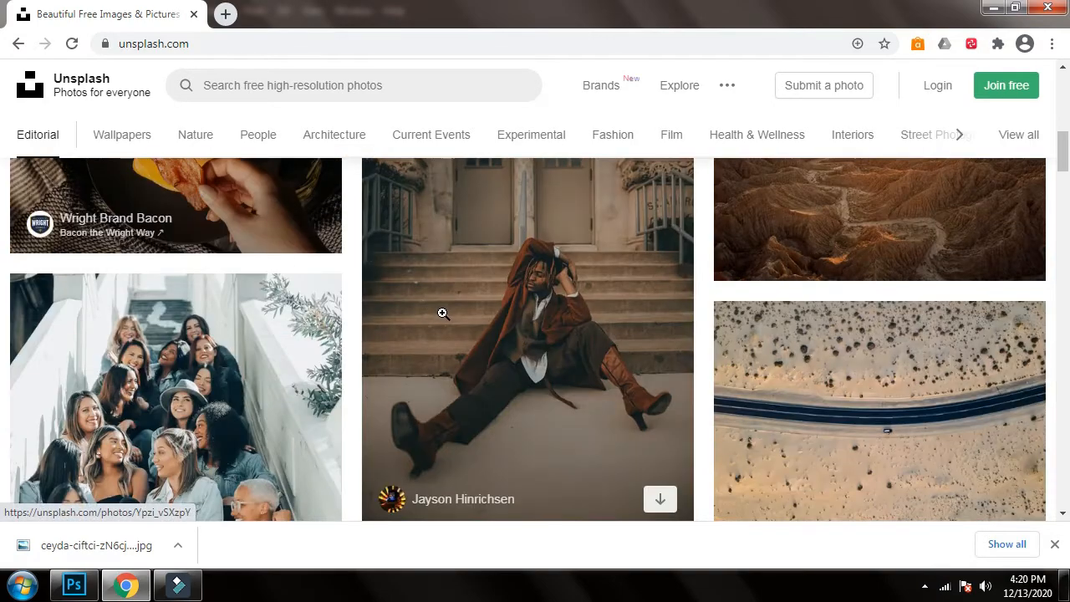
{"action": "scroll", "coordinate": [443, 313], "scroll_direction": "down", "scroll_amount": 3}
{"action": "scroll", "coordinate": [443, 313], "scroll_direction": "down", "scroll_amount": 2}
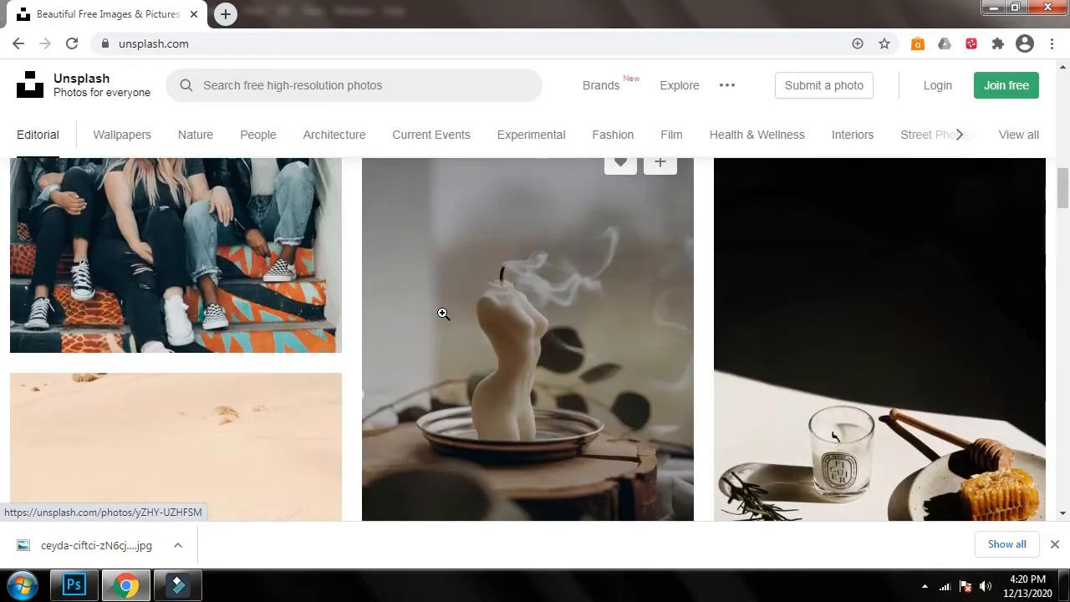
{"action": "scroll", "coordinate": [443, 313], "scroll_direction": "down", "scroll_amount": 2}
{"action": "scroll", "coordinate": [443, 313], "scroll_direction": "down", "scroll_amount": 3}
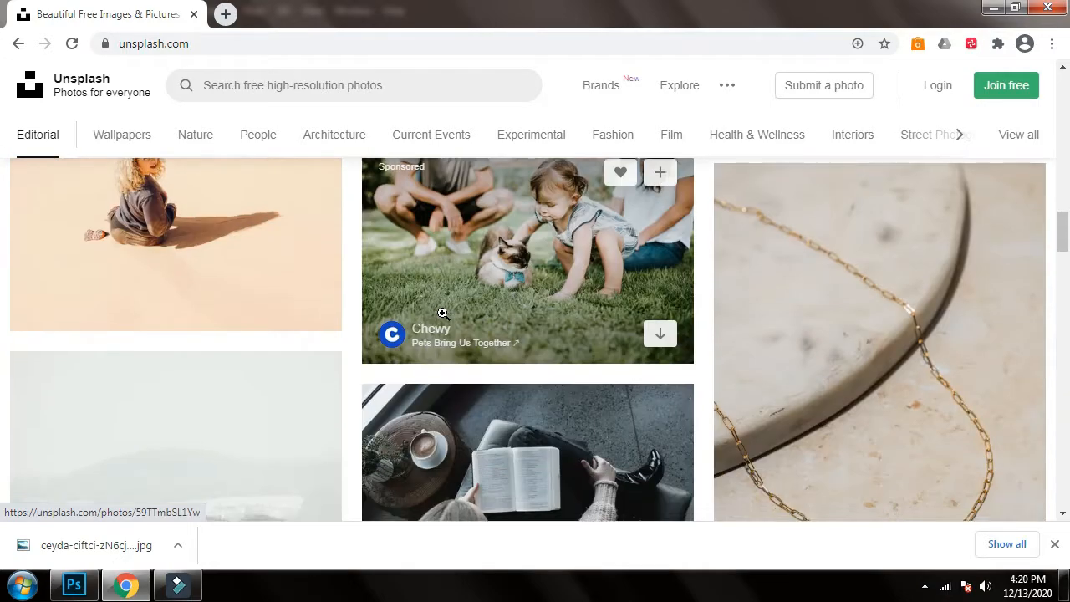
{"action": "scroll", "coordinate": [442, 314], "scroll_direction": "down", "scroll_amount": 3}
{"action": "scroll", "coordinate": [443, 314], "scroll_direction": "down", "scroll_amount": 1}
{"action": "scroll", "coordinate": [442, 313], "scroll_direction": "down", "scroll_amount": 15}
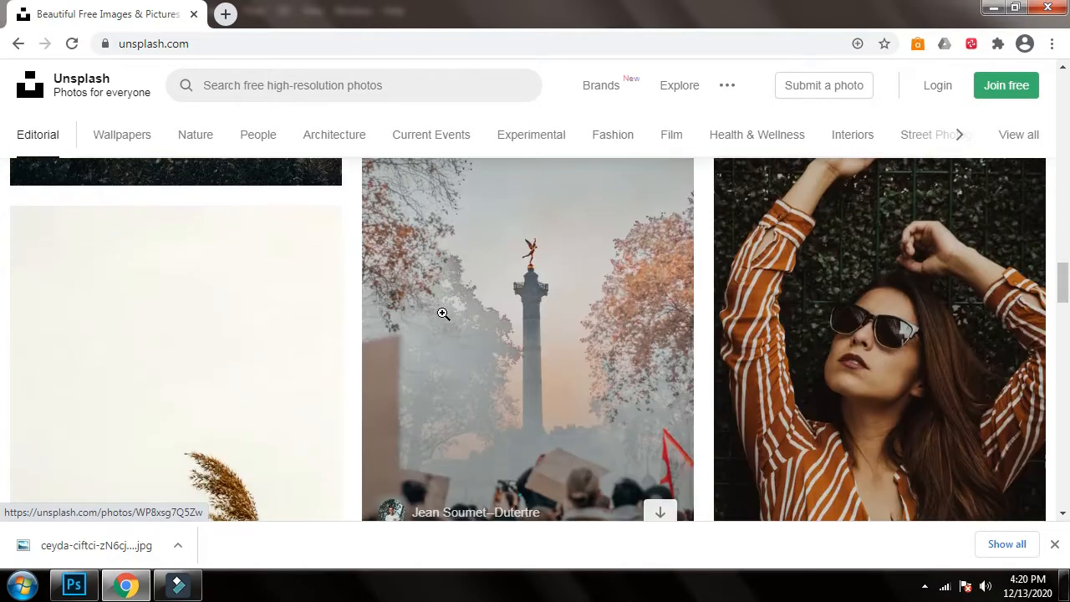
{"action": "scroll", "coordinate": [442, 313], "scroll_direction": "down", "scroll_amount": 15}
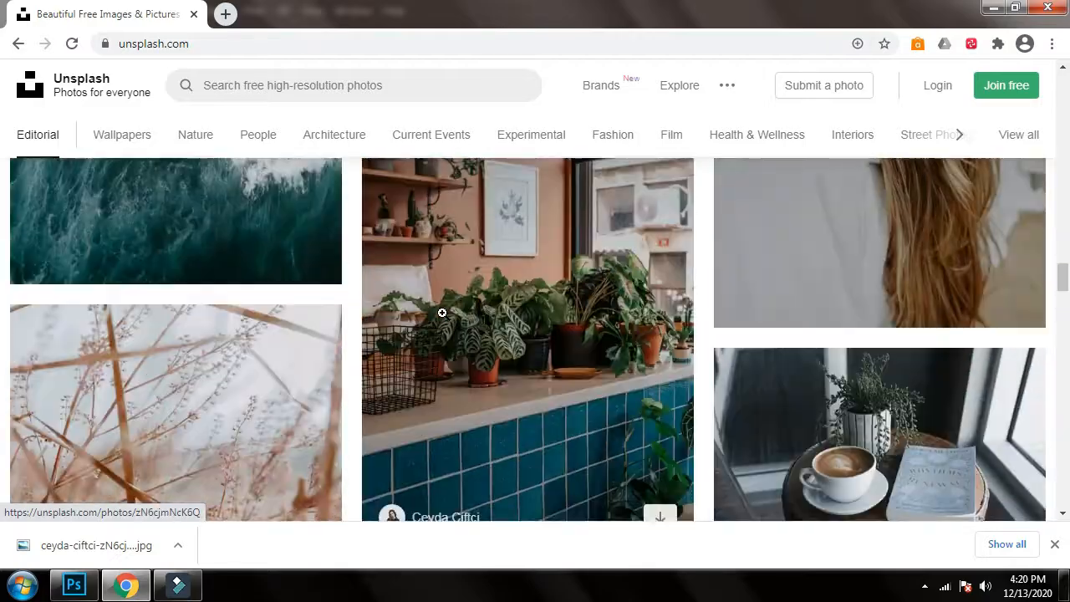
{"action": "scroll", "coordinate": [442, 312], "scroll_direction": "down", "scroll_amount": 15}
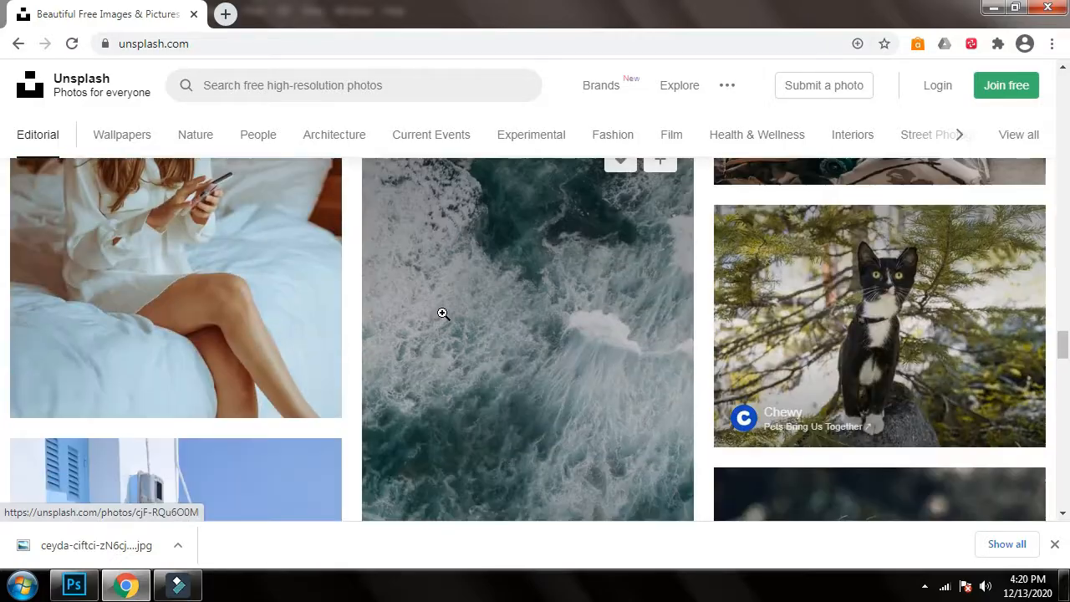
{"action": "scroll", "coordinate": [443, 313], "scroll_direction": "down", "scroll_amount": 15}
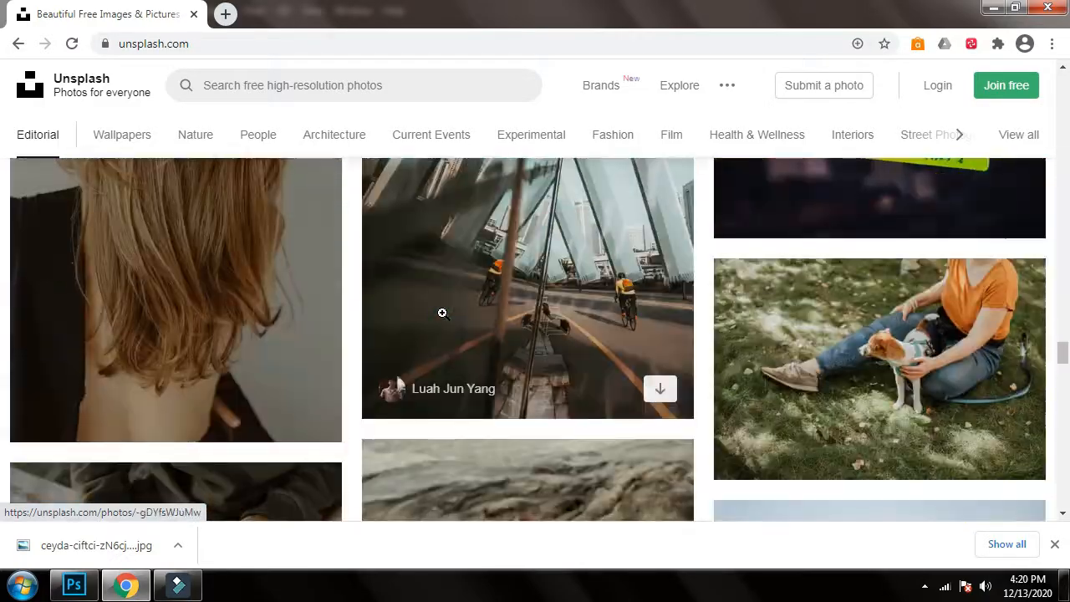
{"action": "scroll", "coordinate": [442, 313], "scroll_direction": "down", "scroll_amount": 10}
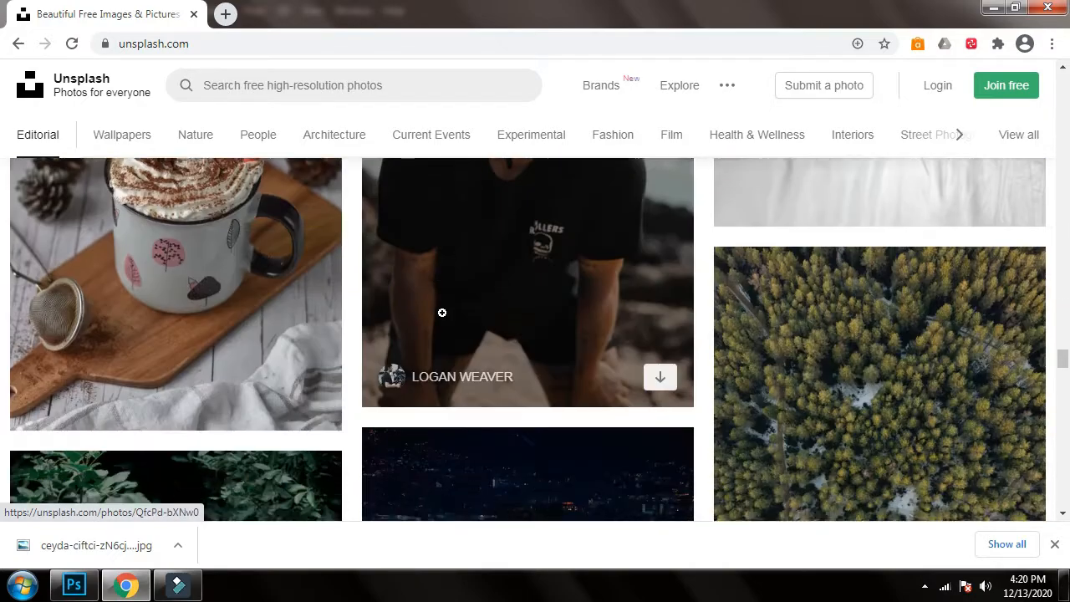
Download the photo of high-rise buildings at night for free and show the file in its Downloads folder.
{"action": "left_click", "coordinate": [579, 357]}
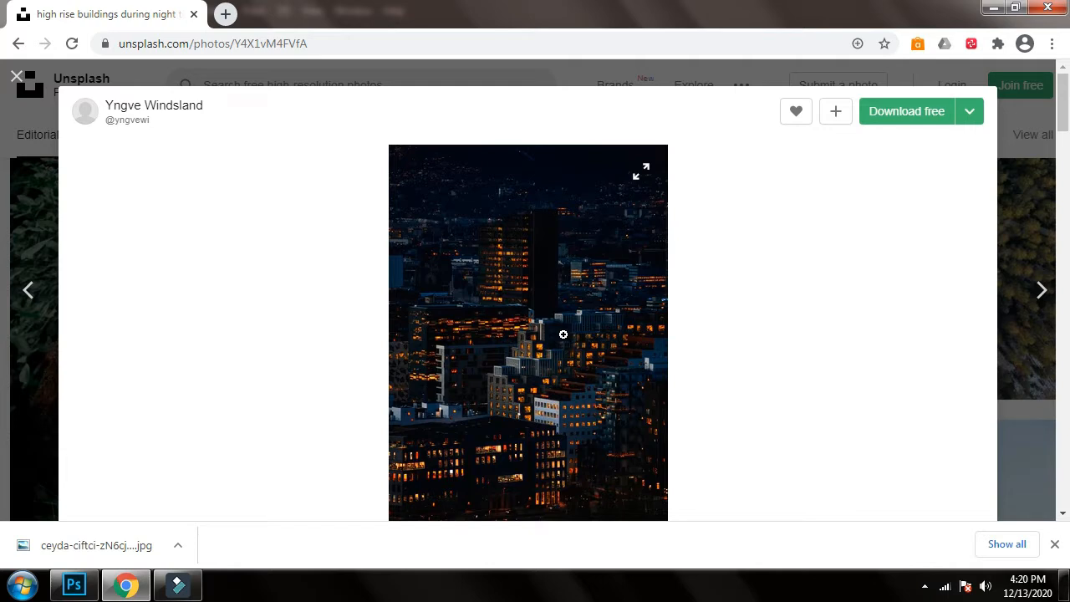
{"action": "left_click", "coordinate": [902, 109]}
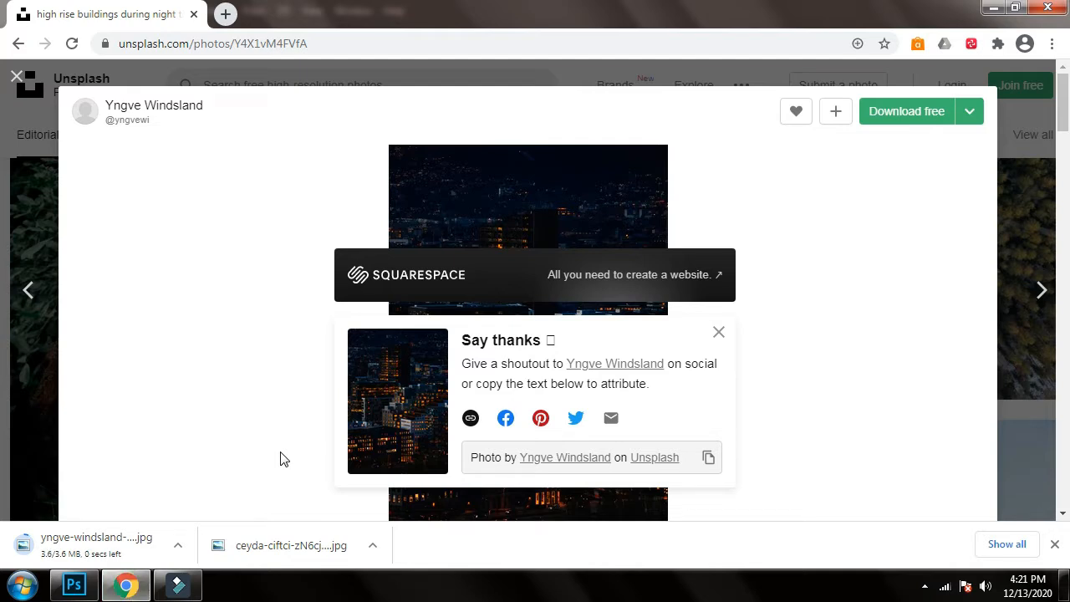
{"action": "left_click", "coordinate": [177, 547]}
{"action": "left_click", "coordinate": [201, 491]}
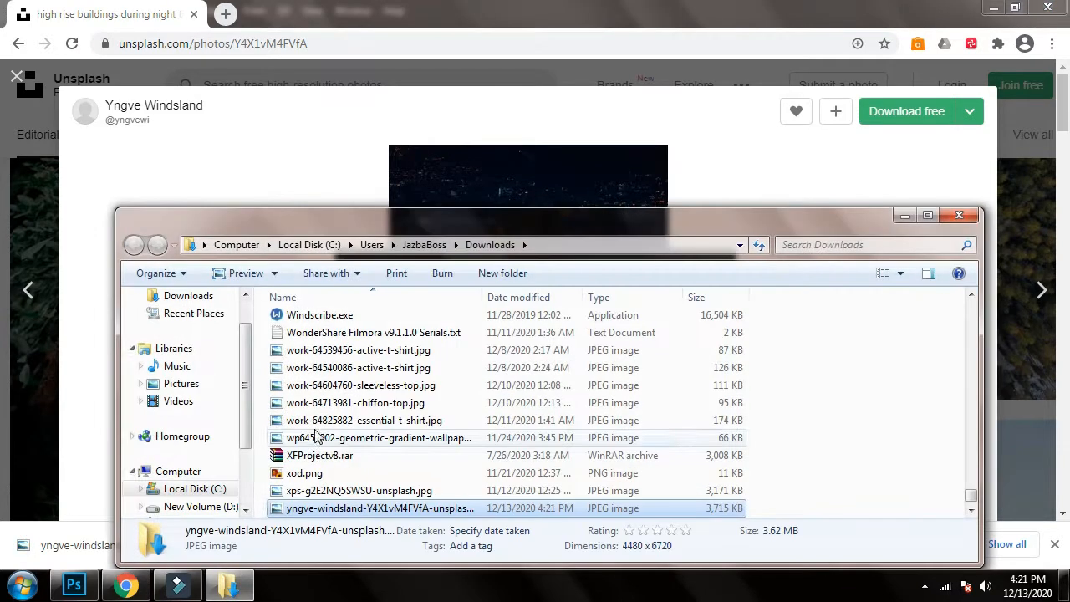
Open the downloaded night city photo in Photoshop as a separate document beside CHANNEL ART.psd.
{"action": "left_click_drag", "start_coordinate": [306, 508], "coordinate": [343, 60]}
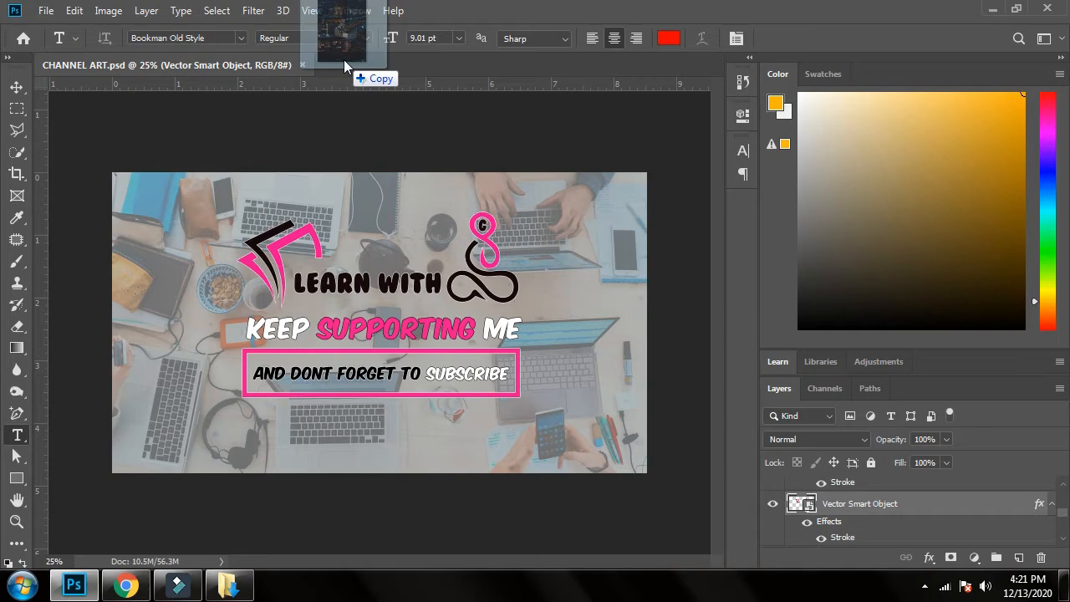
{"action": "left_click_drag", "start_coordinate": [344, 60], "coordinate": [343, 59]}
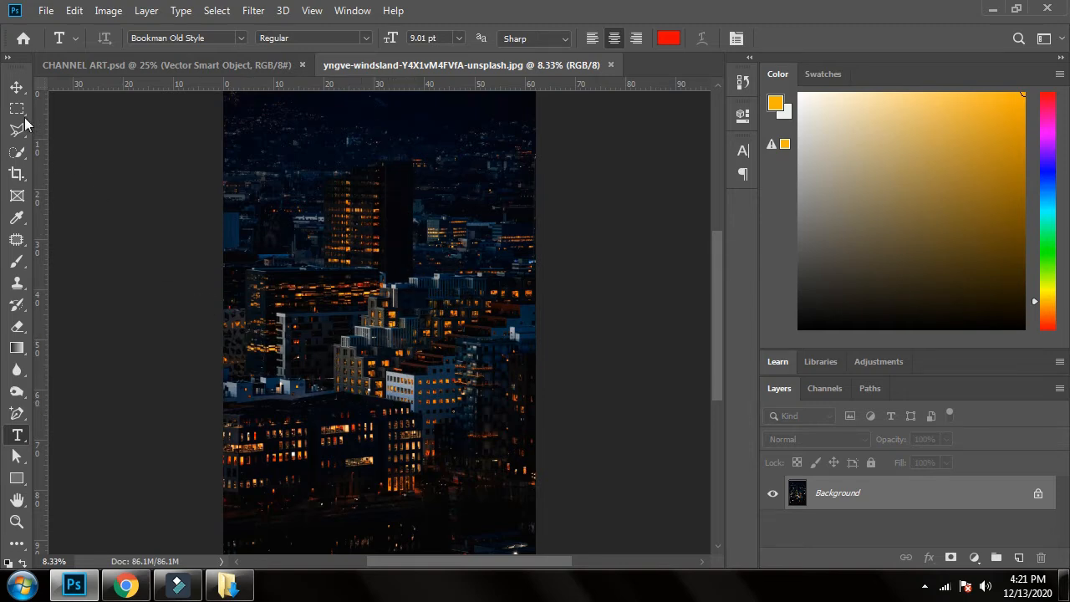
{"action": "left_click", "coordinate": [15, 85]}
{"action": "scroll", "coordinate": [397, 265], "scroll_direction": "up", "scroll_amount": 3}
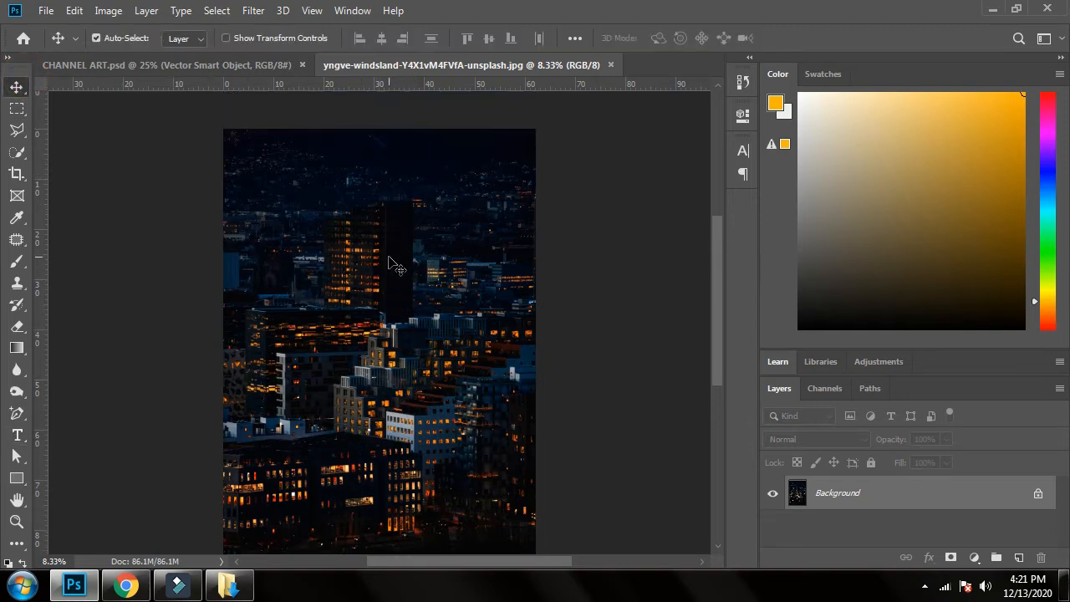
{"action": "scroll", "coordinate": [397, 266], "scroll_direction": "down", "scroll_amount": 2}
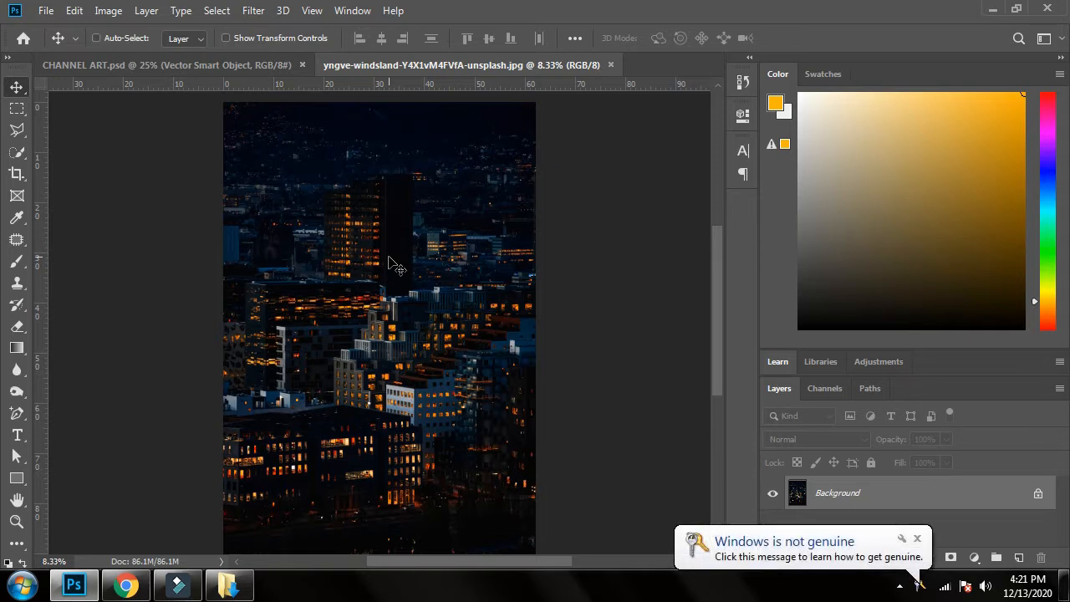
{"action": "scroll", "coordinate": [397, 266], "scroll_direction": "down", "scroll_amount": 1}
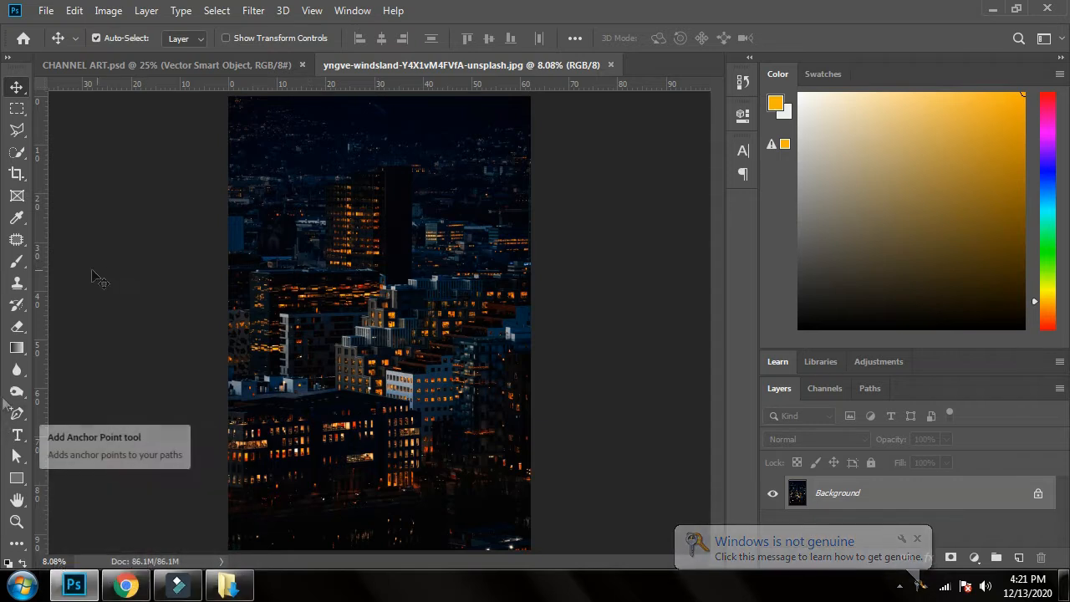
Add a text layer reading "ZOOM" over the buildings in the photo.
{"action": "left_click", "coordinate": [16, 434]}
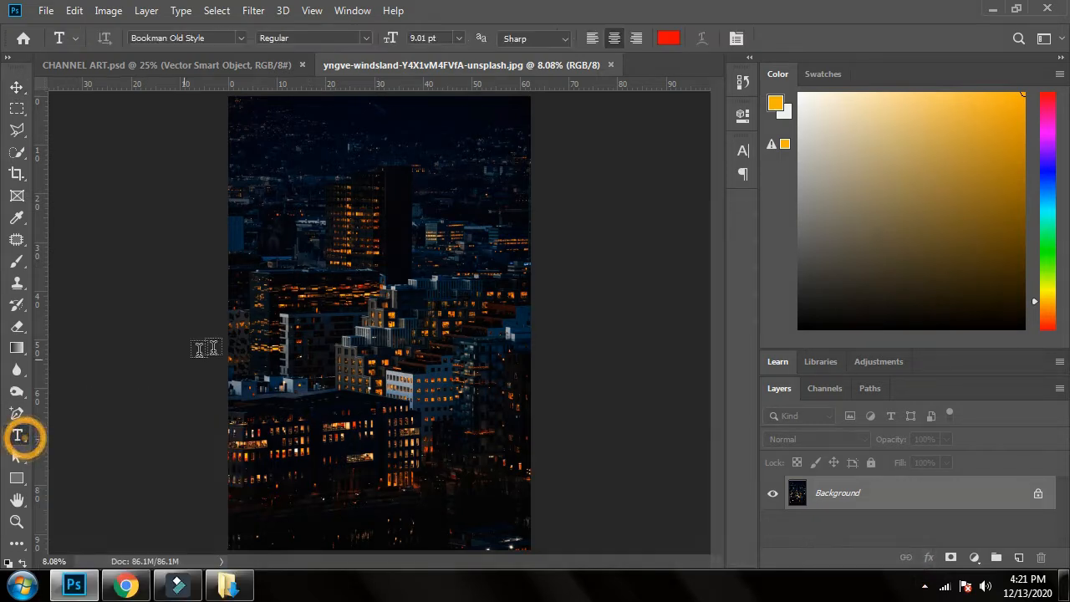
{"action": "left_click", "coordinate": [290, 352]}
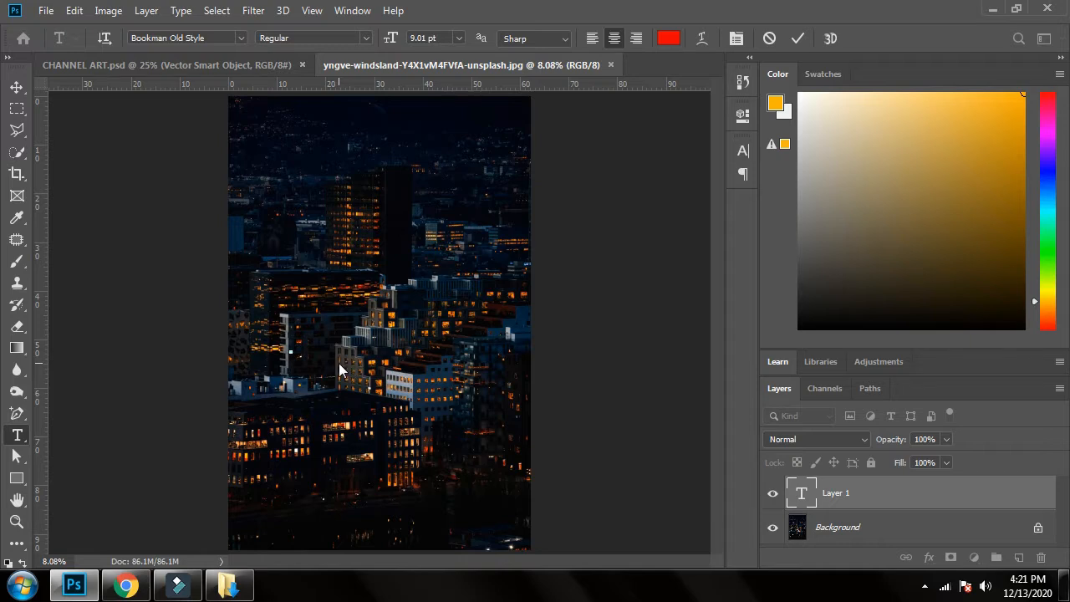
{"action": "left_click", "coordinate": [794, 40]}
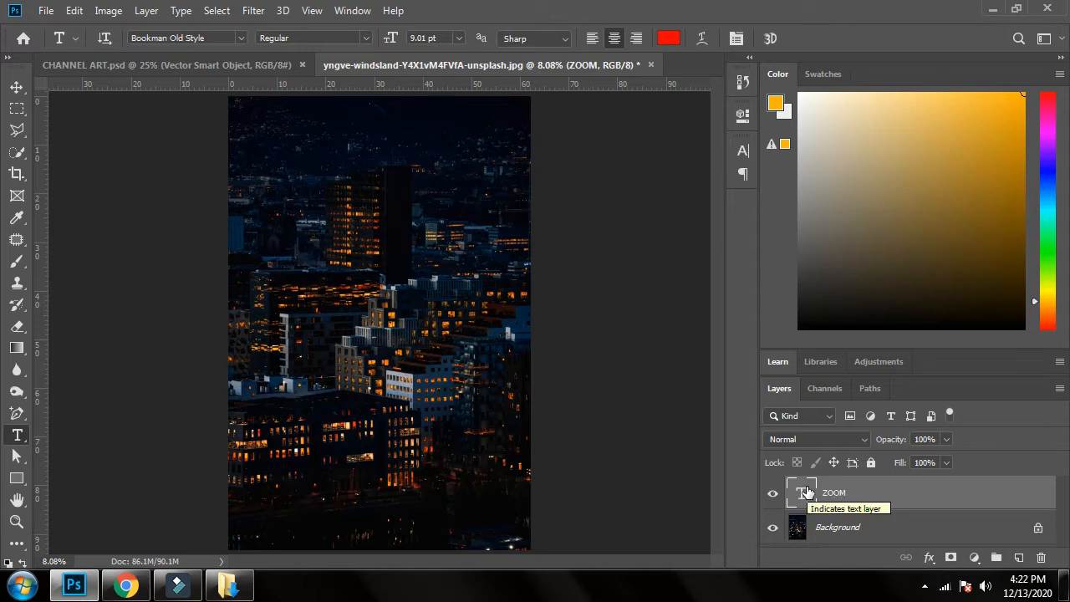
Enlarge the ZOOM text to 673.01 pt and move it to the middle of the photo.
{"action": "double_click", "coordinate": [803, 492]}
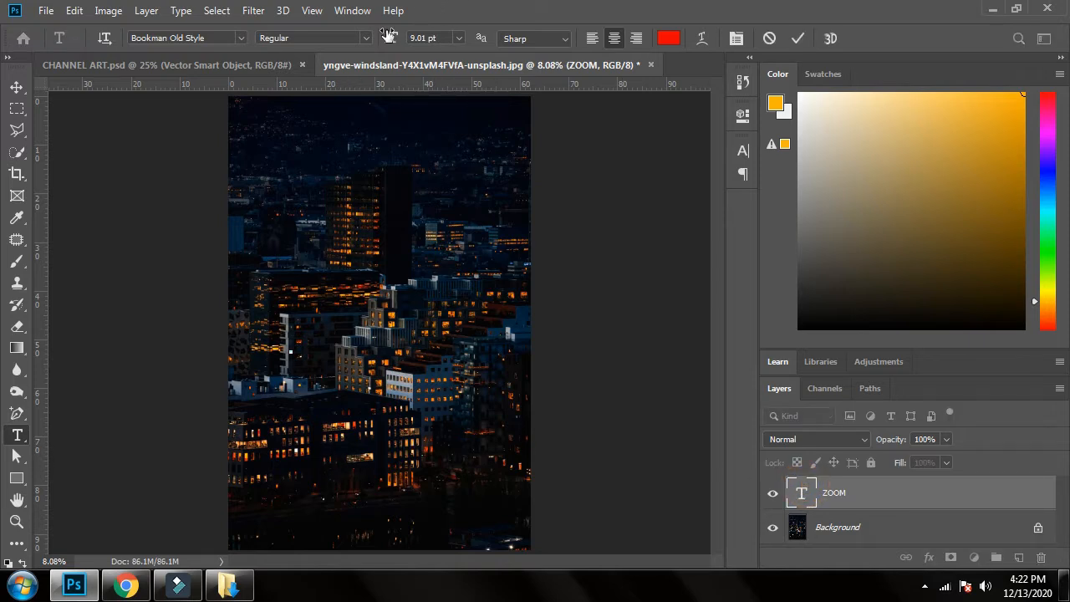
{"action": "left_click_drag", "start_coordinate": [389, 31], "coordinate": [940, 10]}
{"action": "left_click", "coordinate": [17, 87]}
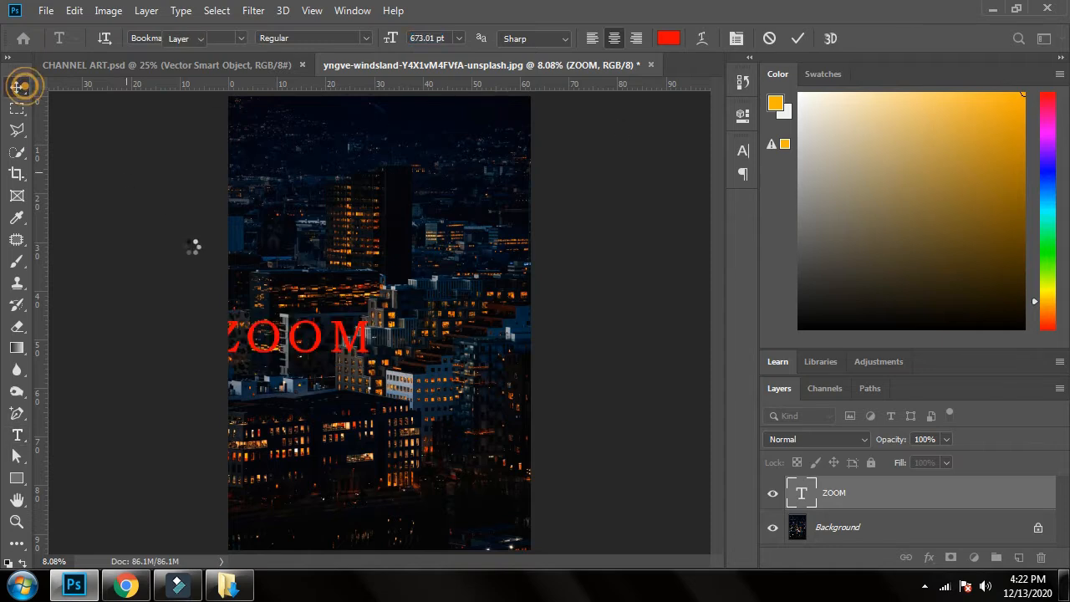
{"action": "left_click_drag", "start_coordinate": [279, 347], "coordinate": [359, 331]}
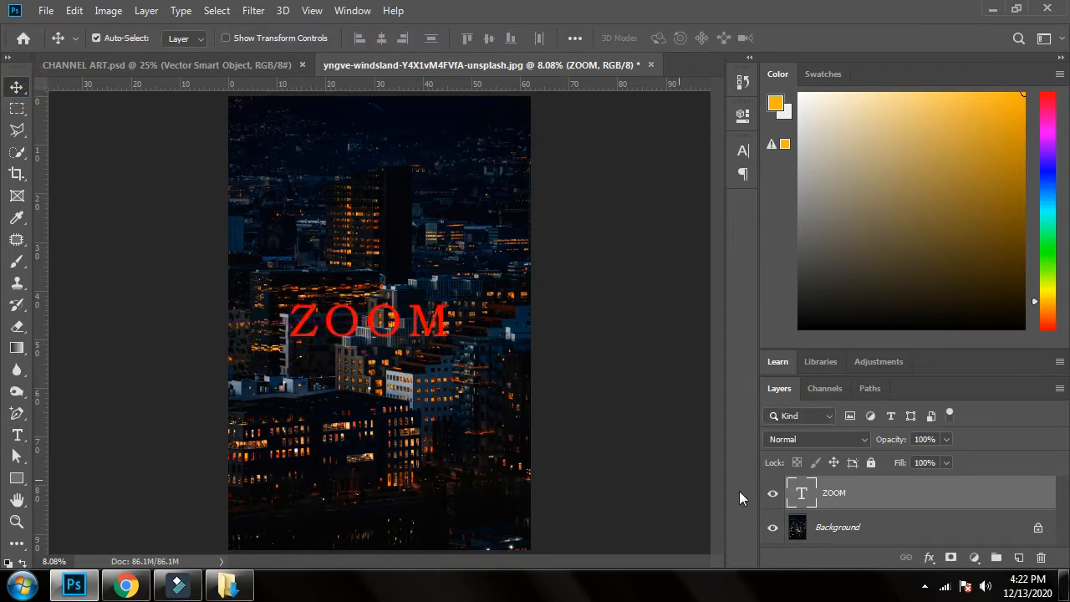
Change the ZOOM text's colour to white (ffffff).
{"action": "double_click", "coordinate": [811, 493]}
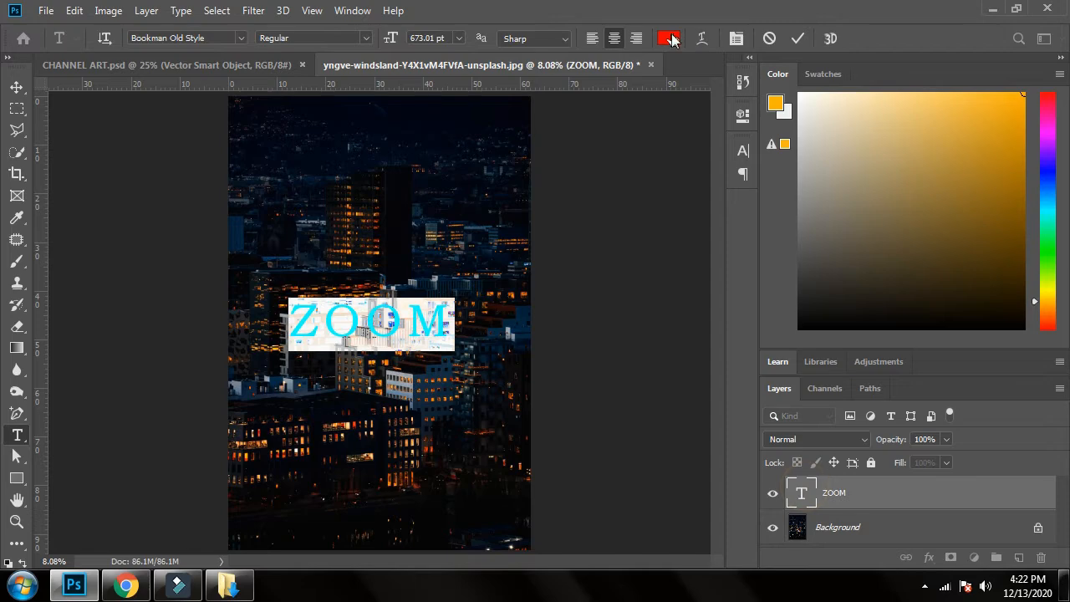
{"action": "left_click", "coordinate": [668, 38]}
{"action": "mouse_move", "coordinate": [593, 325]}
{"action": "left_mouse_down"}
{"action": "mouse_move", "coordinate": [609, 323]}
{"action": "mouse_move", "coordinate": [544, 280]}
{"action": "left_mouse_up"}
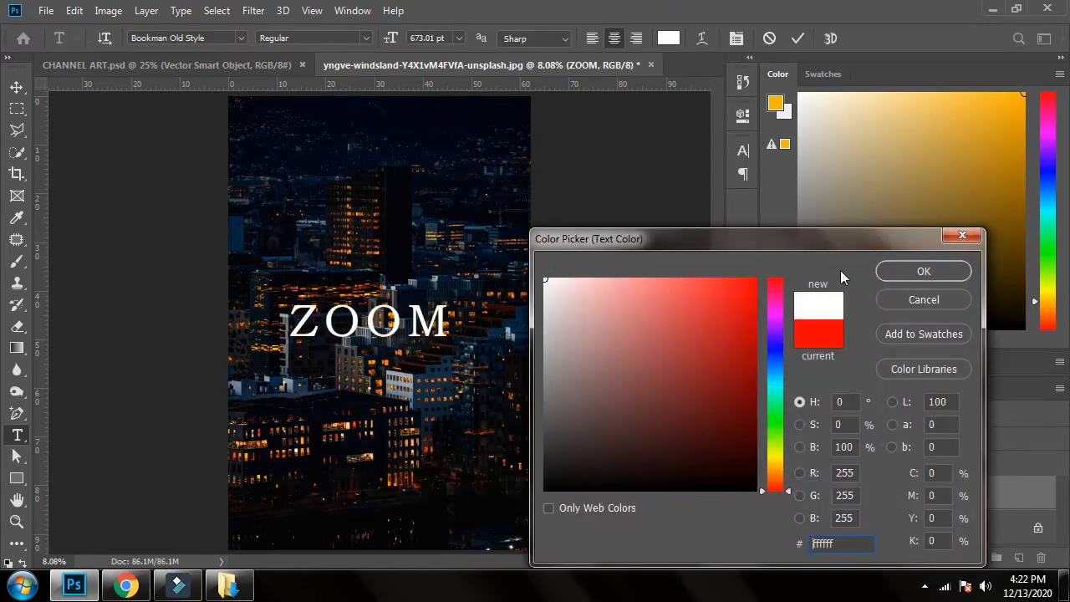
{"action": "left_click", "coordinate": [897, 271]}
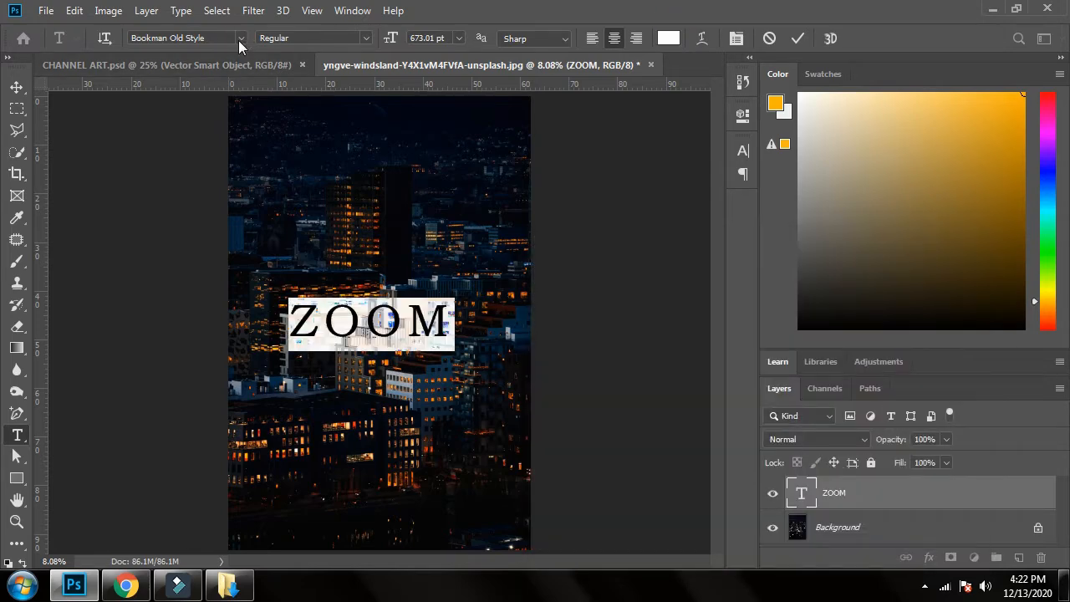
Set the ZOOM text's font to BubbleGum and its size to 912.01 pt.
{"action": "left_click", "coordinate": [240, 38]}
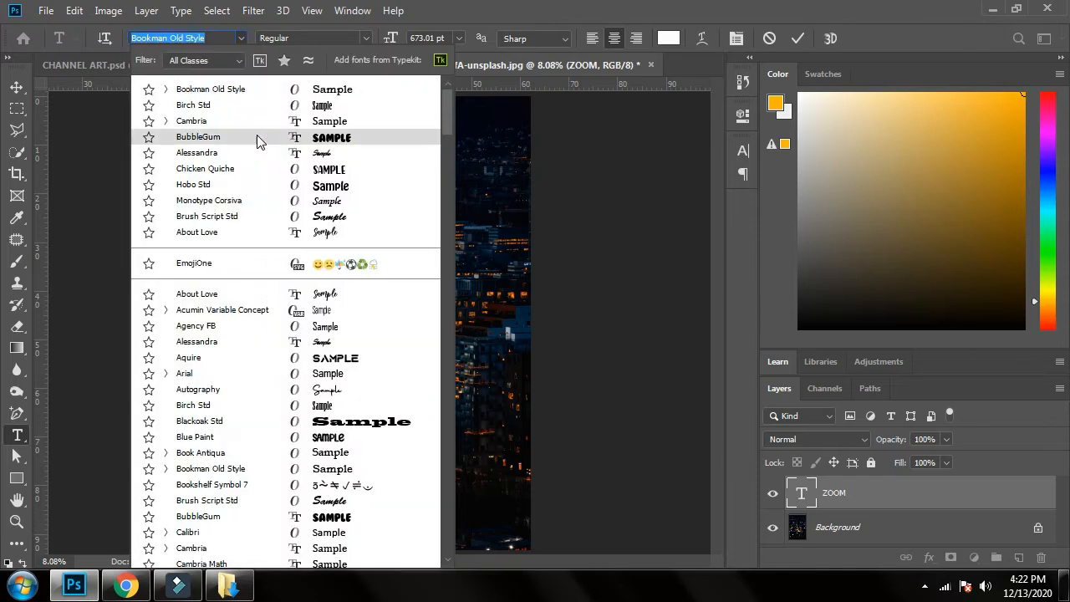
{"action": "left_click", "coordinate": [257, 137]}
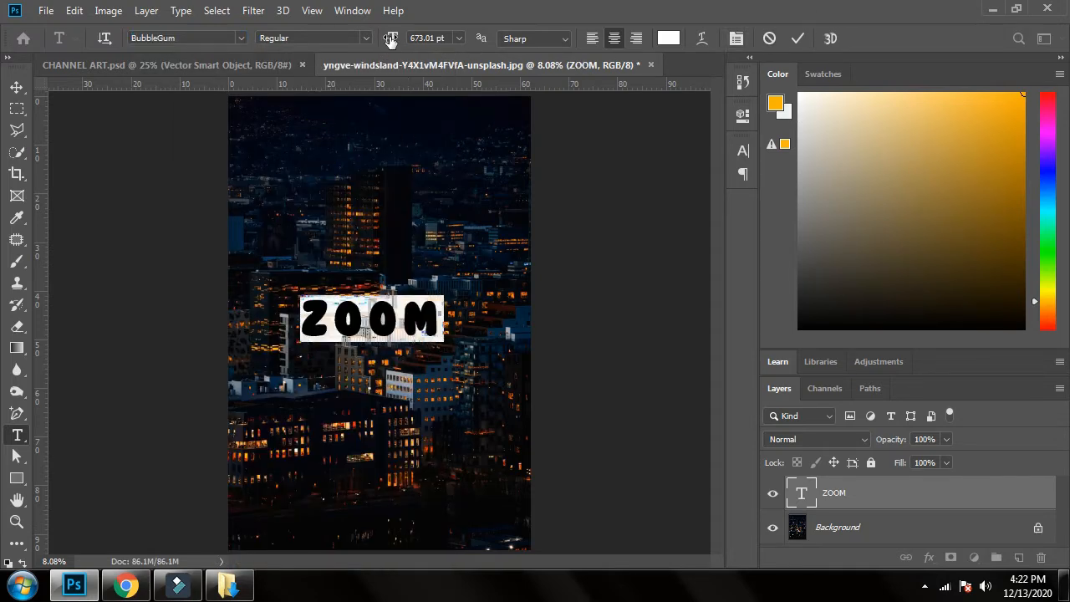
{"action": "left_click_drag", "start_coordinate": [388, 36], "coordinate": [589, 14]}
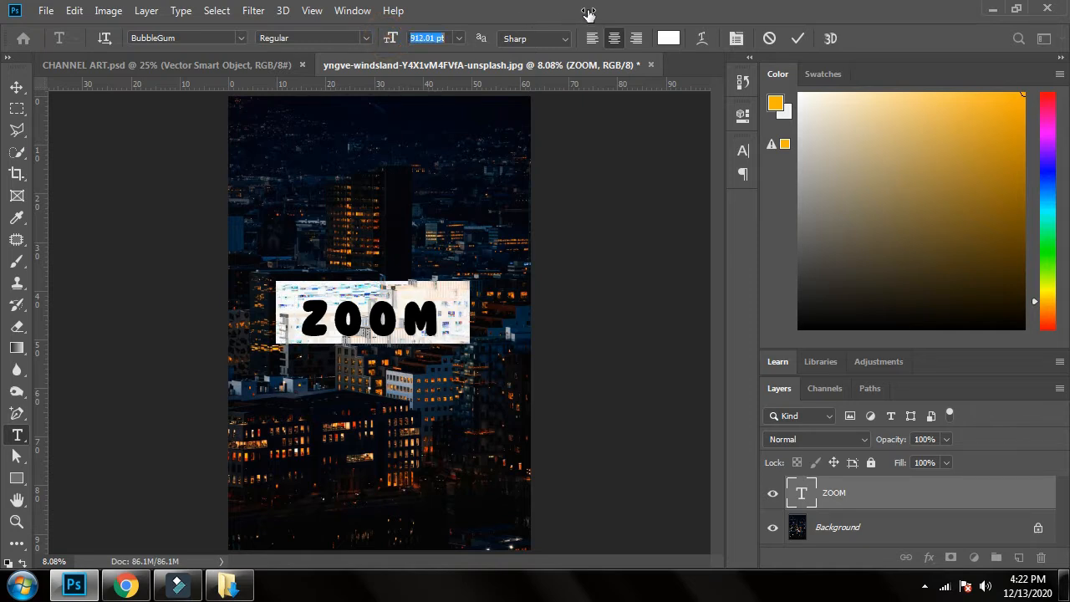
{"action": "left_click", "coordinate": [797, 38]}
{"action": "key", "text": "v"}
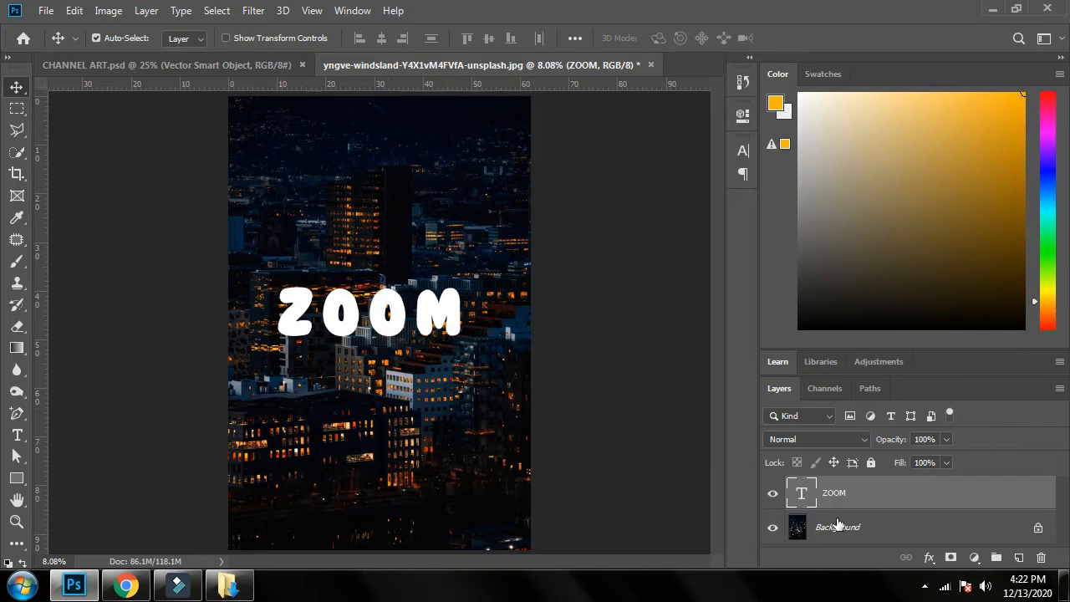
Unlock the Background layer, and check the photo and text layers by hiding and showing each.
{"action": "left_click", "coordinate": [1037, 528]}
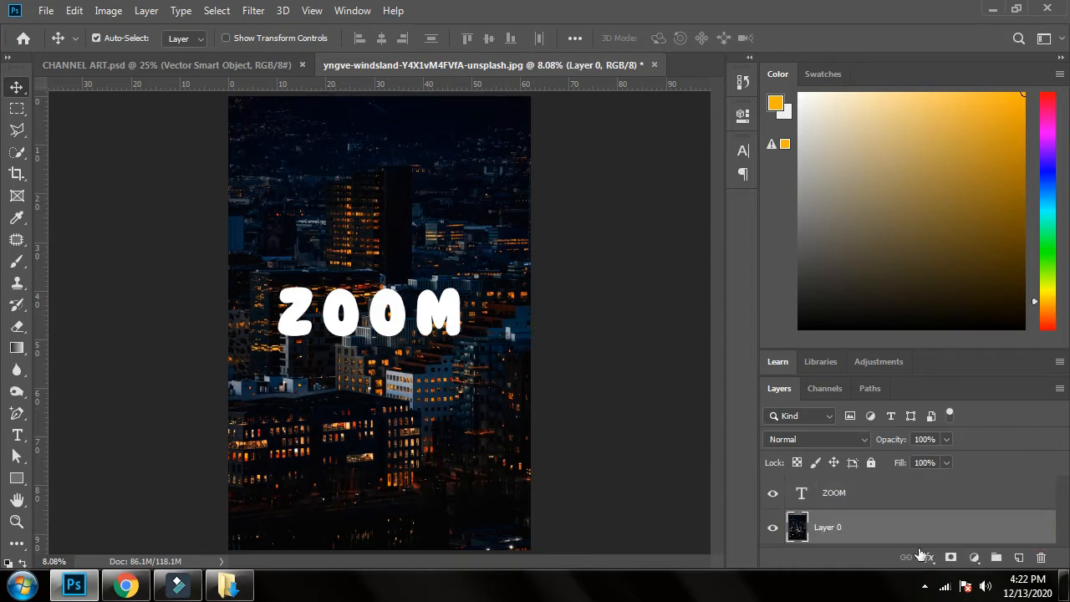
{"action": "left_click", "coordinate": [772, 528]}
{"action": "left_click", "coordinate": [771, 527]}
{"action": "left_click", "coordinate": [771, 495]}
{"action": "left_click", "coordinate": [772, 496]}
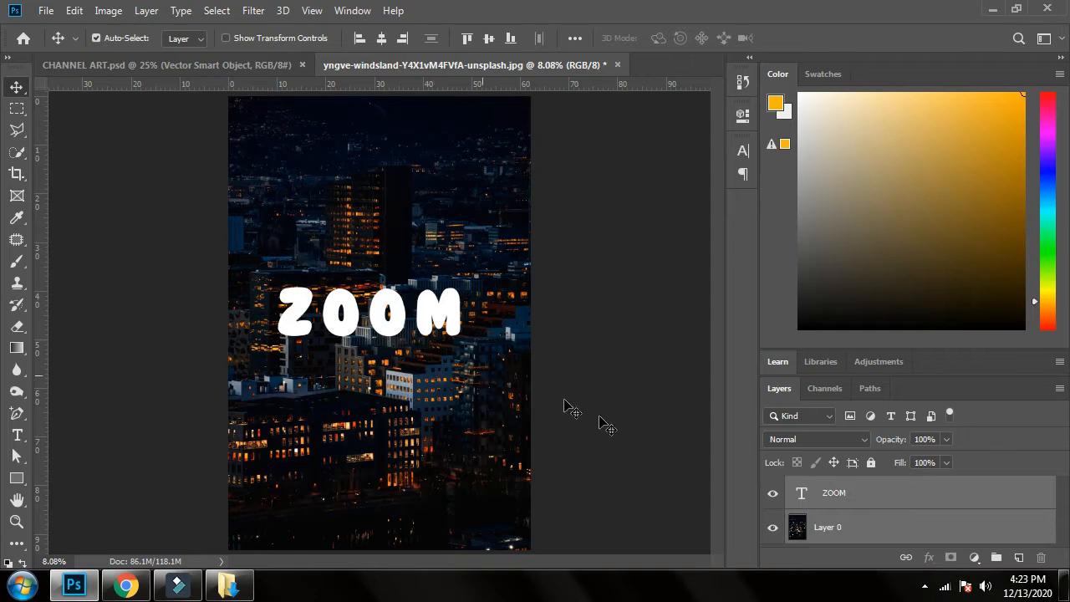
Group the ZOOM text and photo layers together, and check the group by hiding and showing it.
{"action": "right_click", "coordinate": [875, 525]}
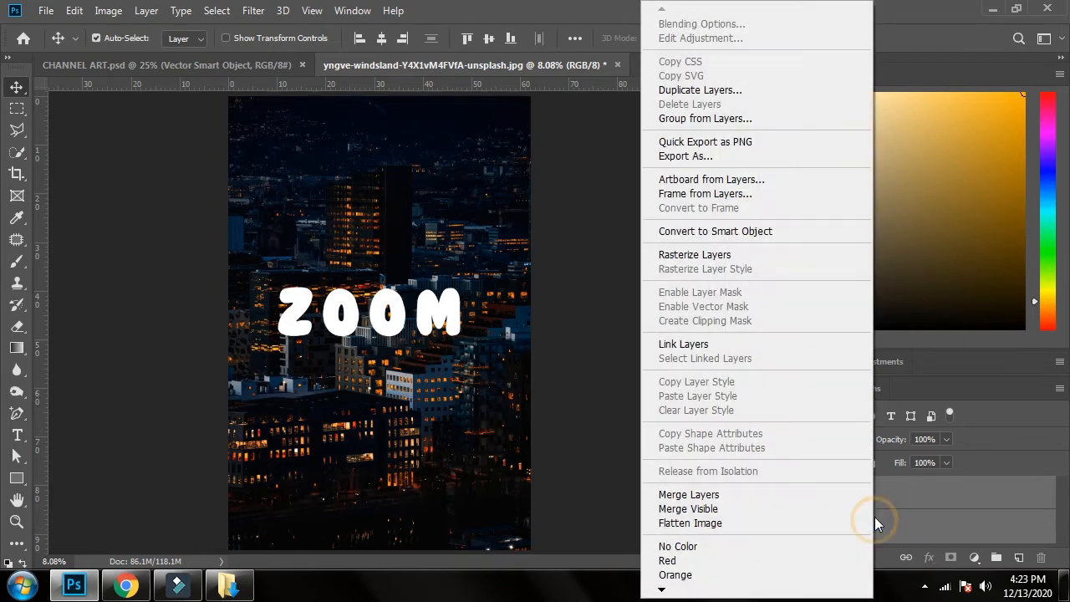
{"action": "left_click", "coordinate": [936, 499]}
{"action": "right_click", "coordinate": [936, 520]}
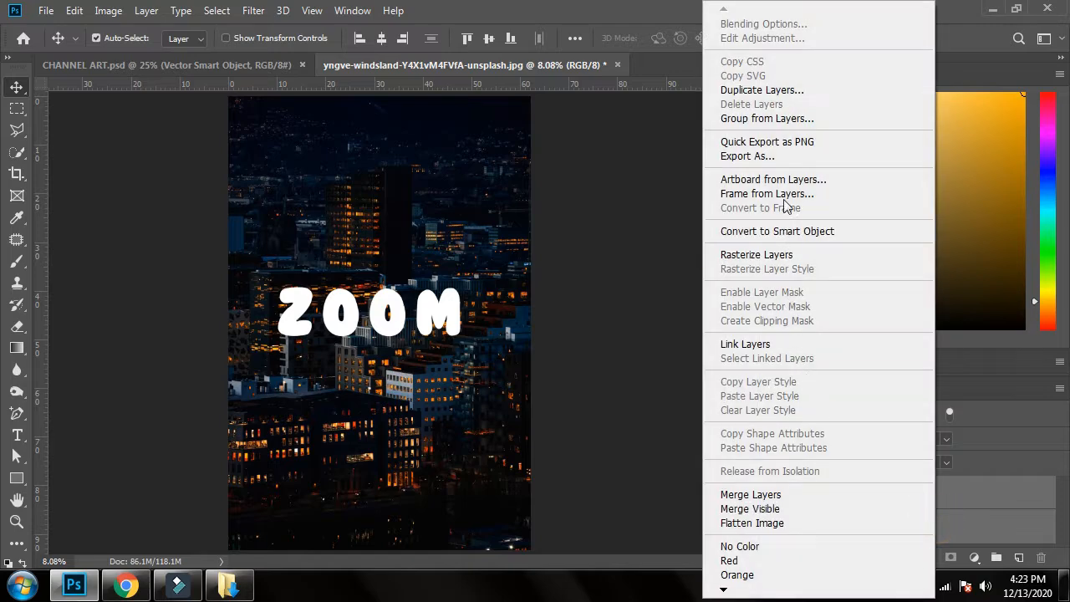
{"action": "left_click", "coordinate": [767, 118]}
{"action": "left_click", "coordinate": [666, 254]}
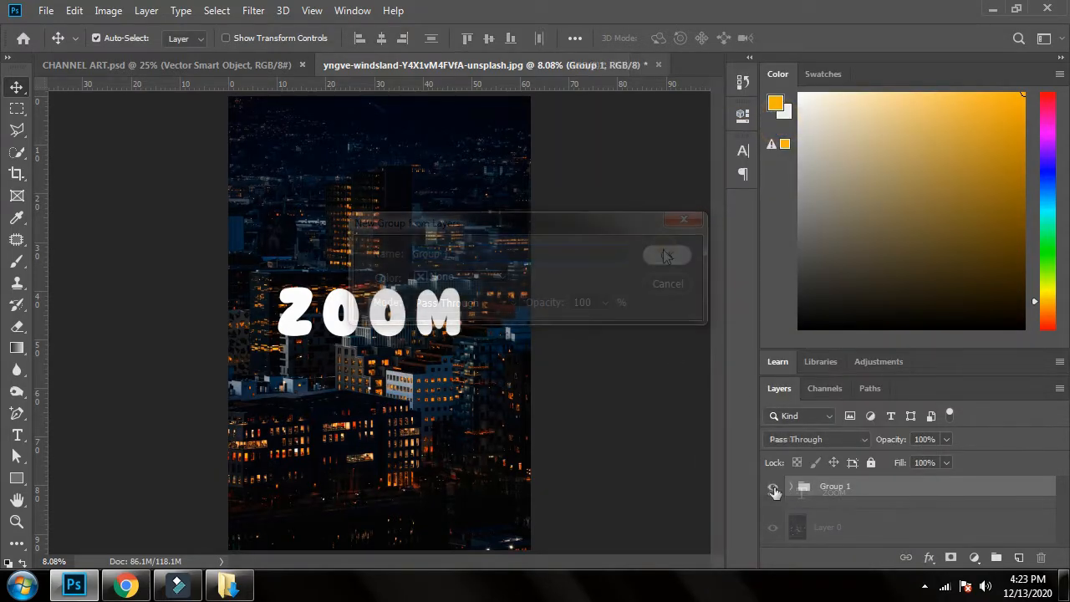
{"action": "left_click", "coordinate": [773, 489]}
{"action": "left_click", "coordinate": [773, 489]}
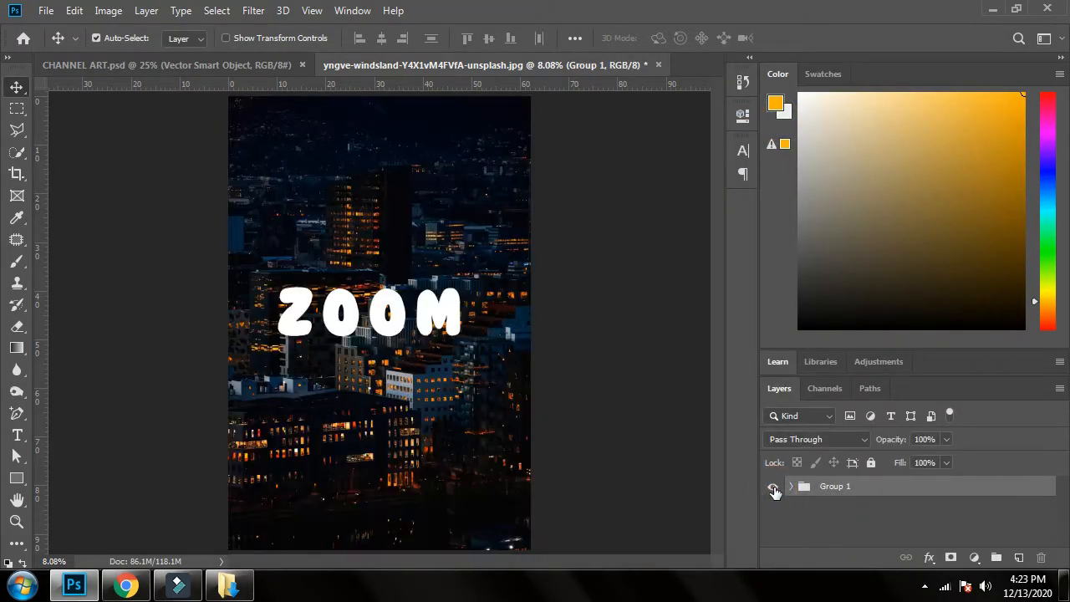
{"action": "left_click", "coordinate": [773, 489]}
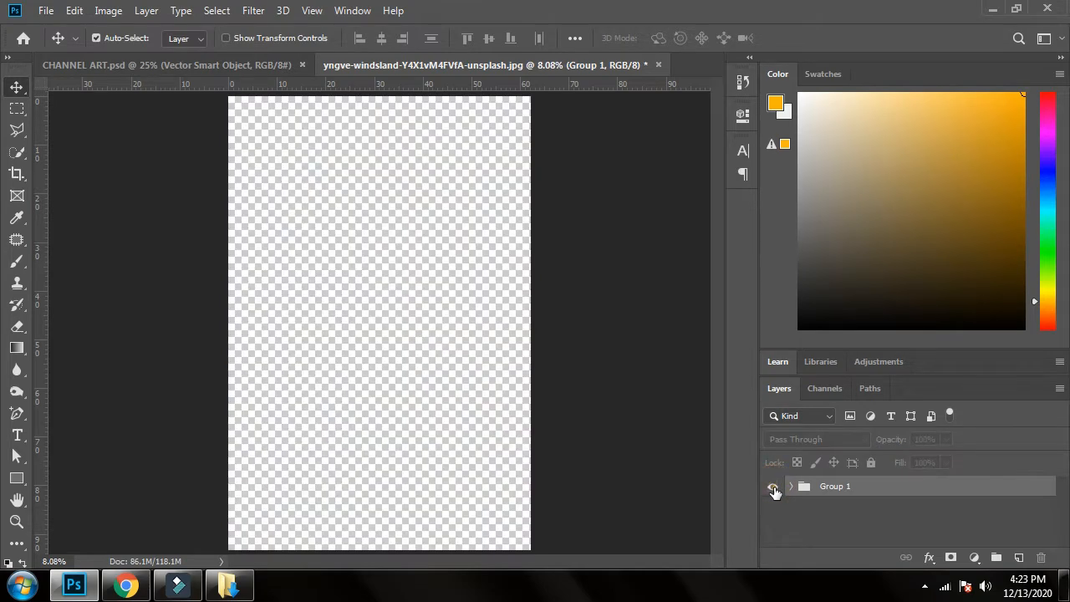
{"action": "left_click", "coordinate": [773, 489]}
Convert the layer group to a smart object, and check the combined layer by hiding and showing it.
{"action": "right_click", "coordinate": [910, 489]}
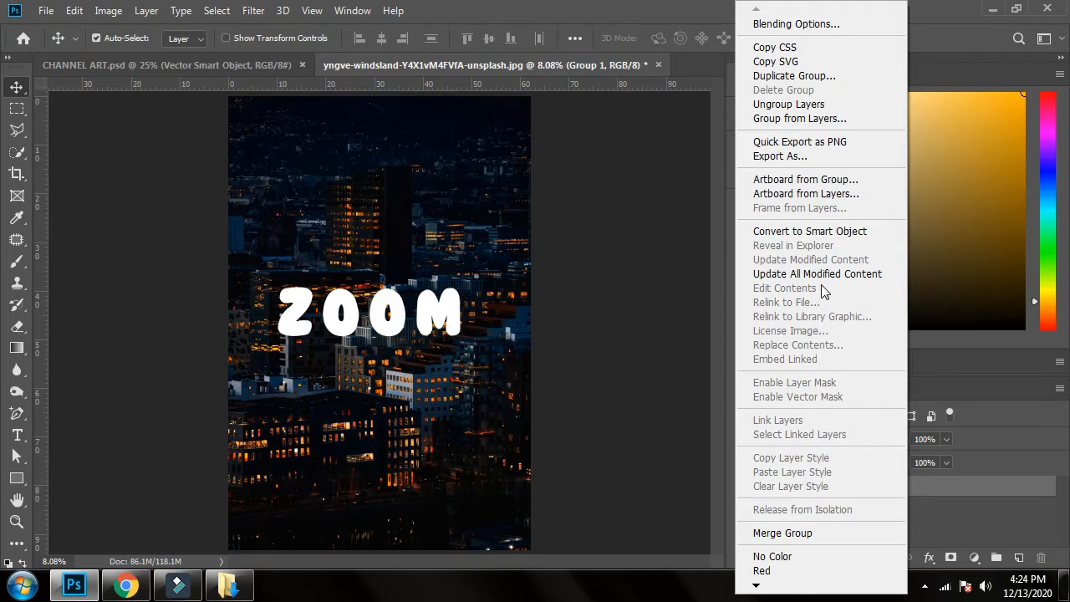
{"action": "left_click", "coordinate": [829, 232]}
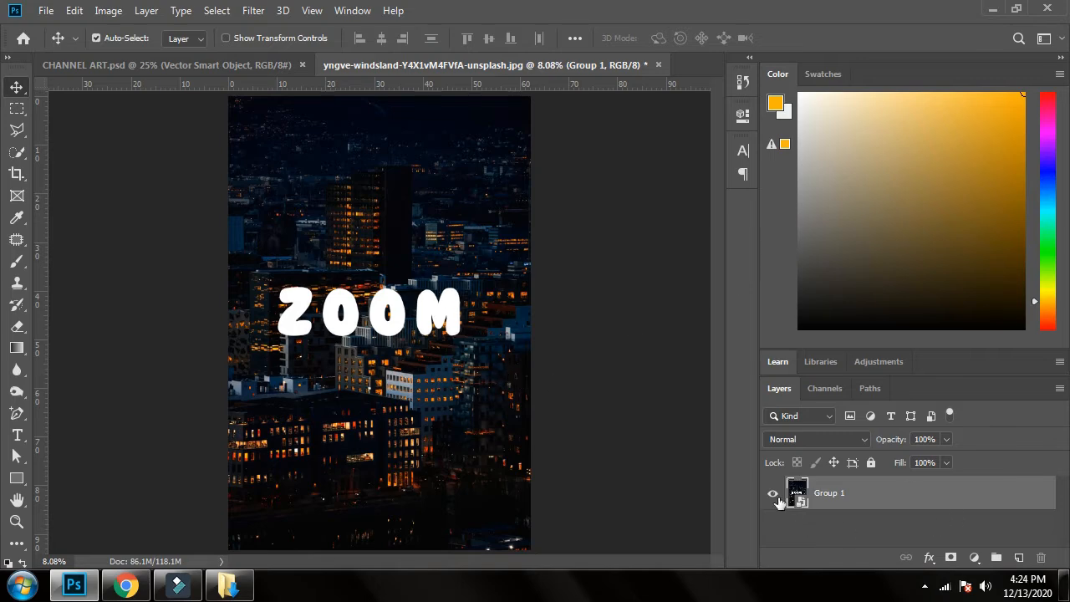
{"action": "left_click", "coordinate": [774, 495]}
{"action": "left_click", "coordinate": [774, 494]}
{"action": "left_click", "coordinate": [776, 496]}
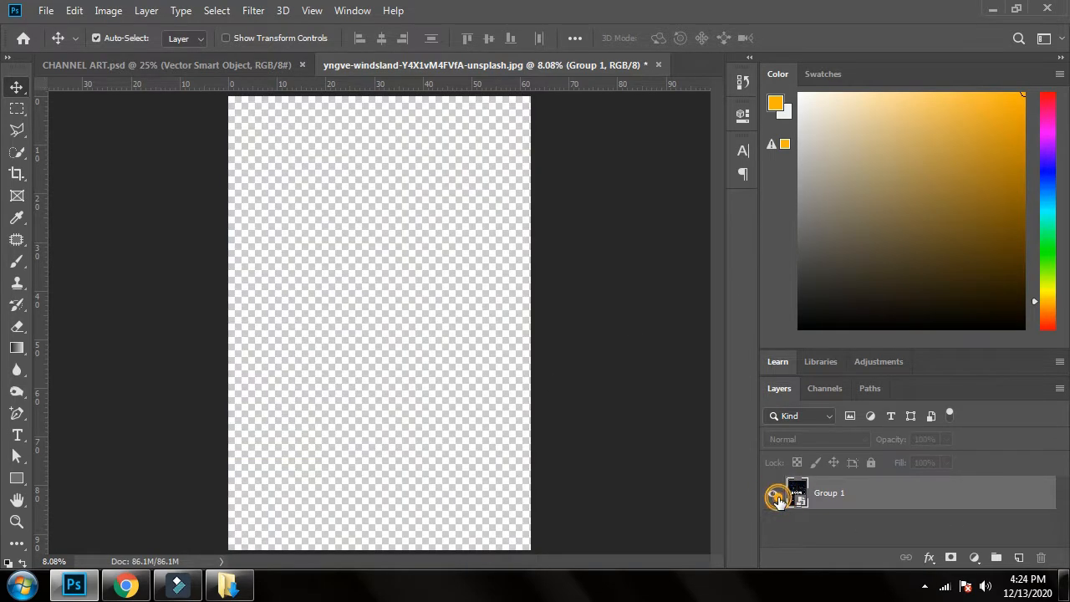
{"action": "left_click", "coordinate": [776, 497]}
{"action": "left_click", "coordinate": [776, 497]}
{"action": "left_click", "coordinate": [776, 497]}
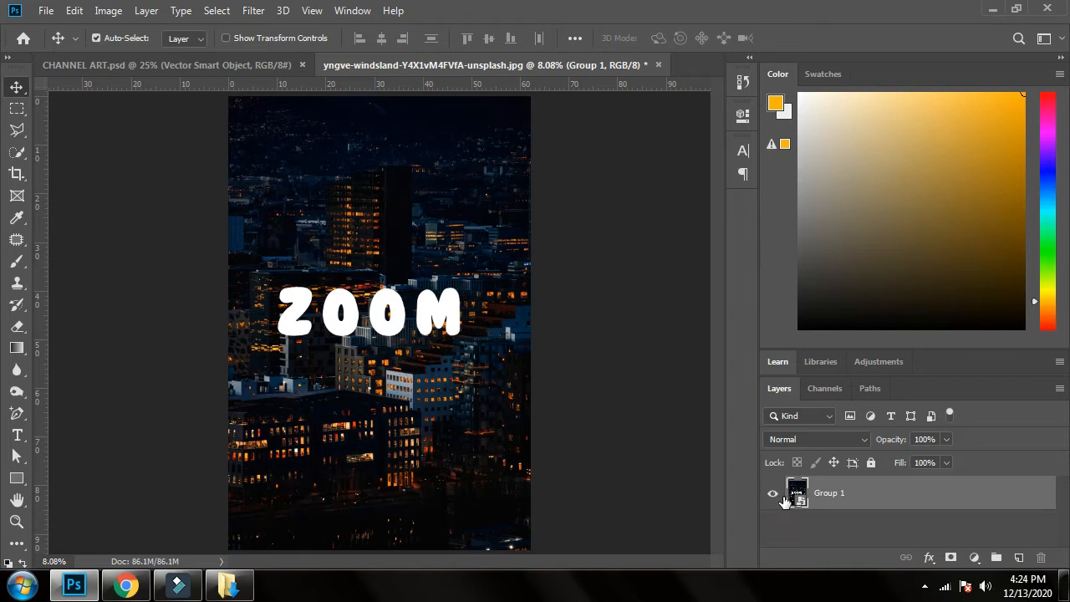
{"action": "right_click", "coordinate": [913, 499]}
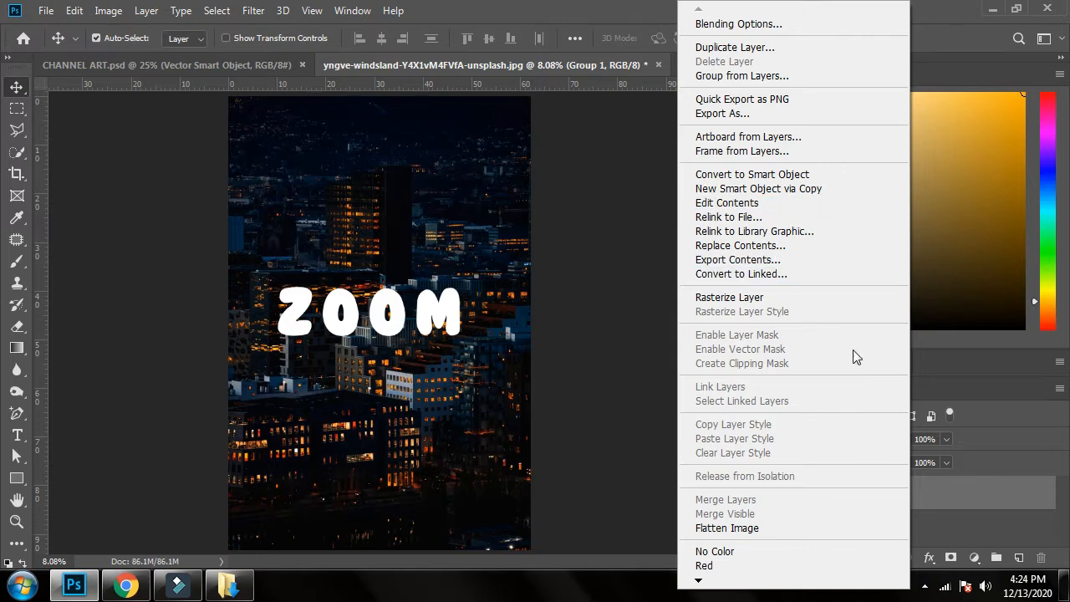
{"action": "left_click", "coordinate": [961, 518]}
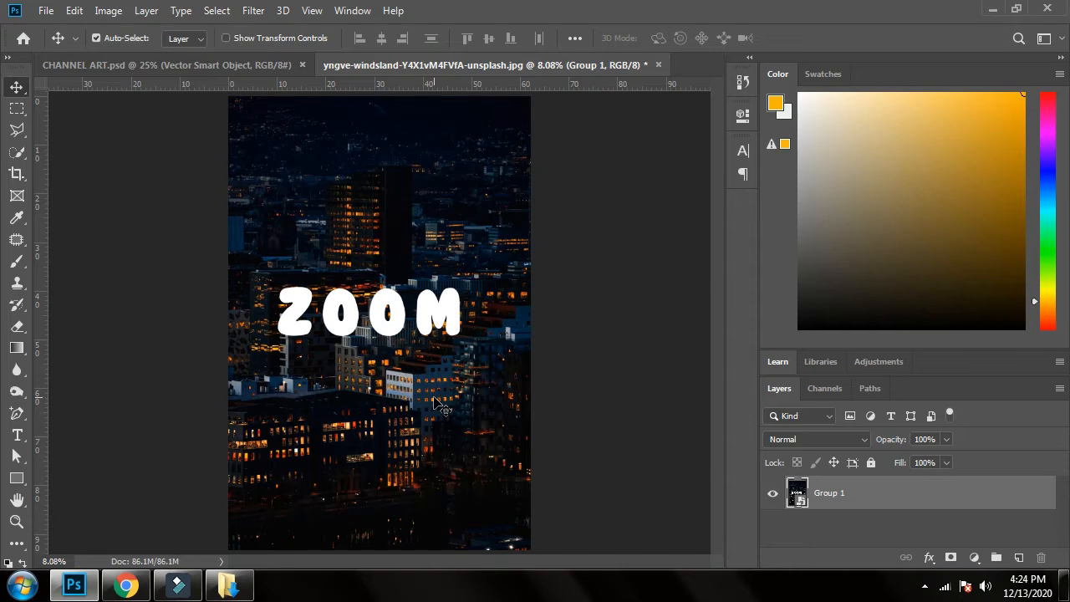
Select all four white ZOOM letters with the Magic Wand Tool, adding each letter to the selection.
{"action": "key", "text": "ctrl"}
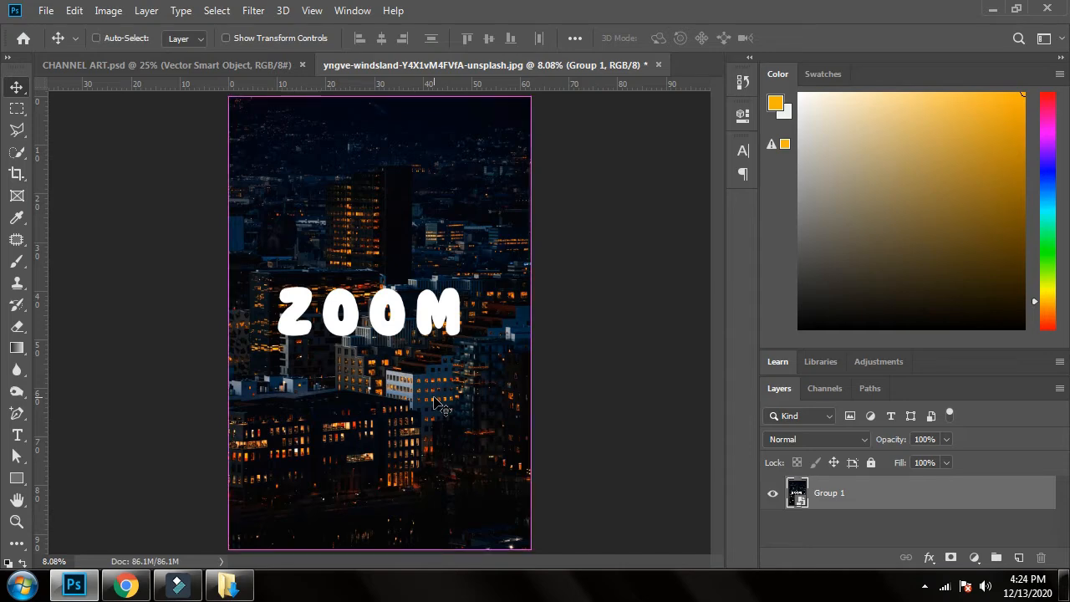
{"action": "scroll", "coordinate": [436, 403], "scroll_direction": "up", "scroll_amount": 5}
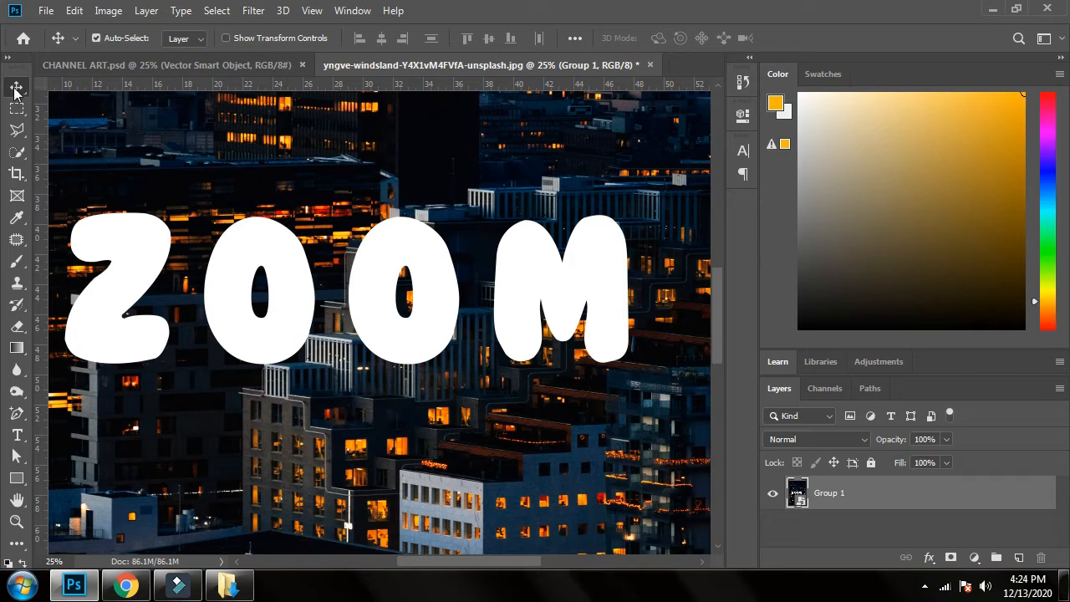
{"action": "right_click", "coordinate": [21, 154]}
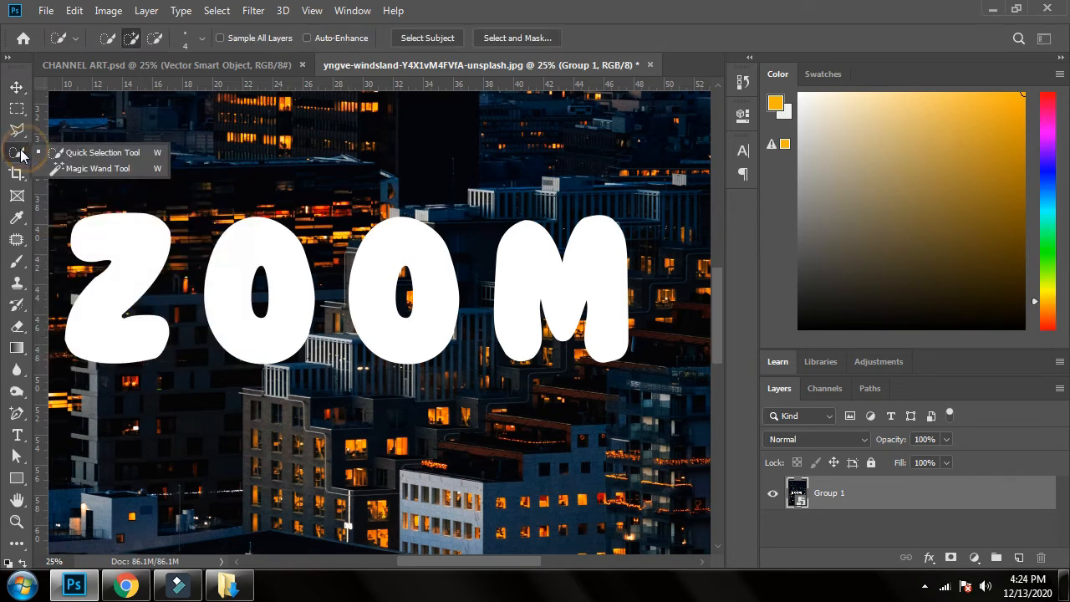
{"action": "left_click", "coordinate": [95, 171]}
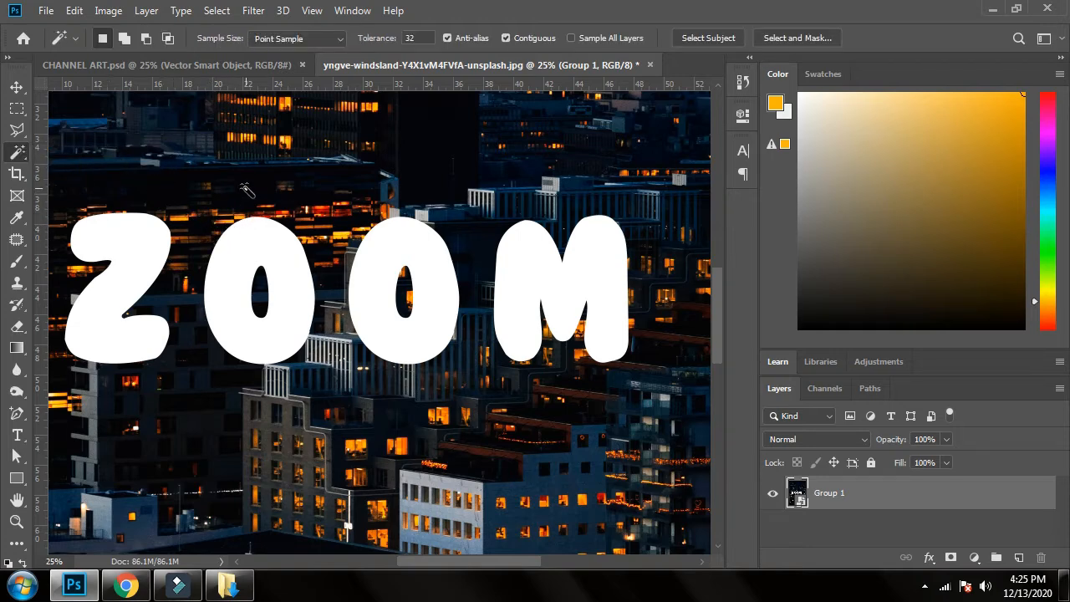
{"action": "left_click", "coordinate": [140, 254]}
{"action": "key", "text": "shift"}
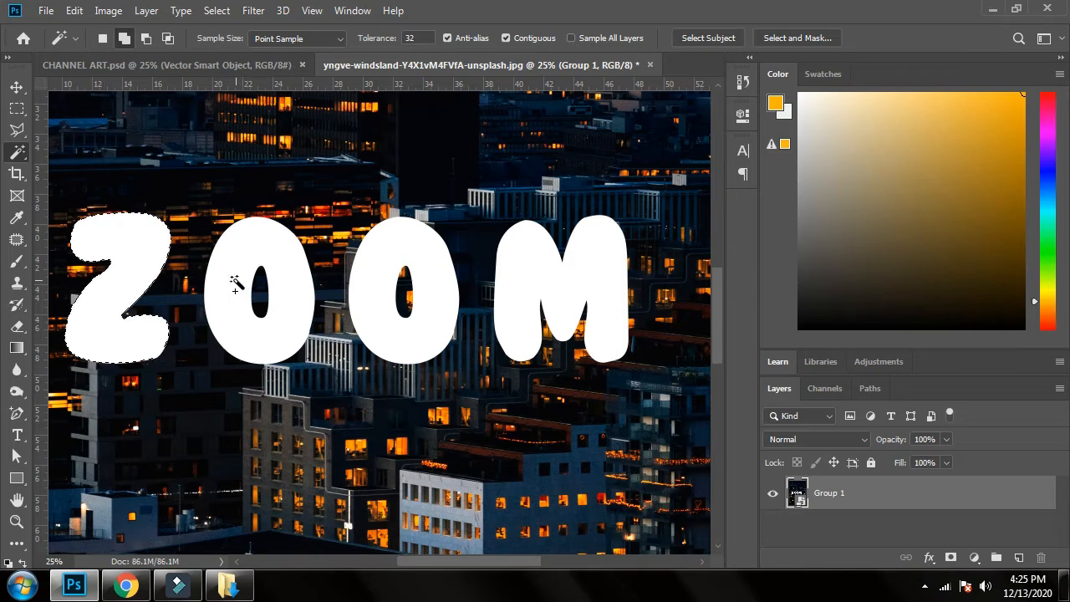
{"action": "left_click", "coordinate": [234, 285], "text": "shift"}
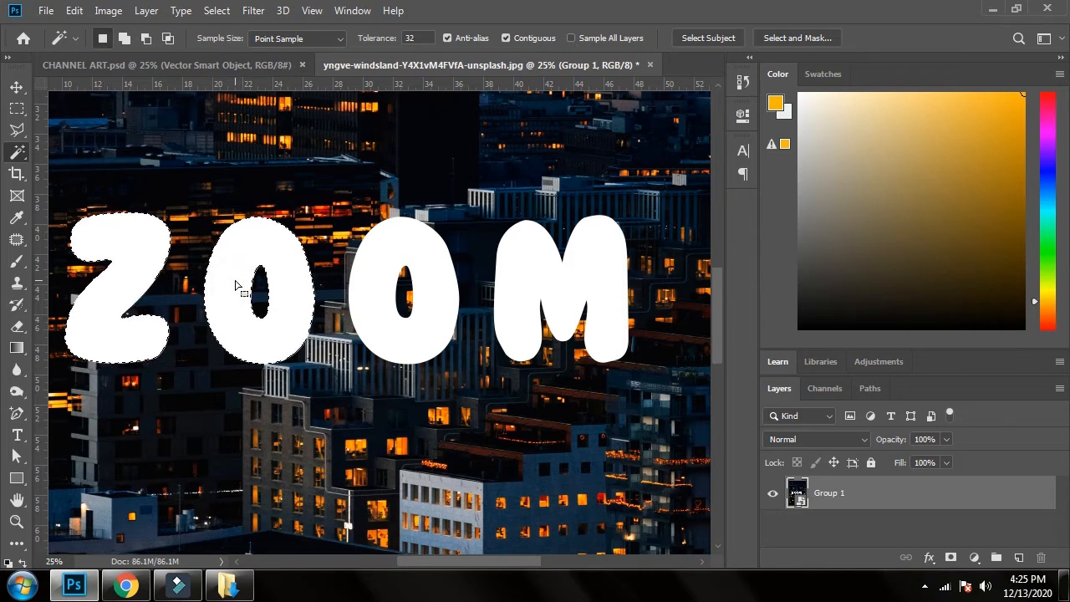
{"action": "left_click", "coordinate": [366, 284]}
{"action": "key", "text": "ctrl+z"}
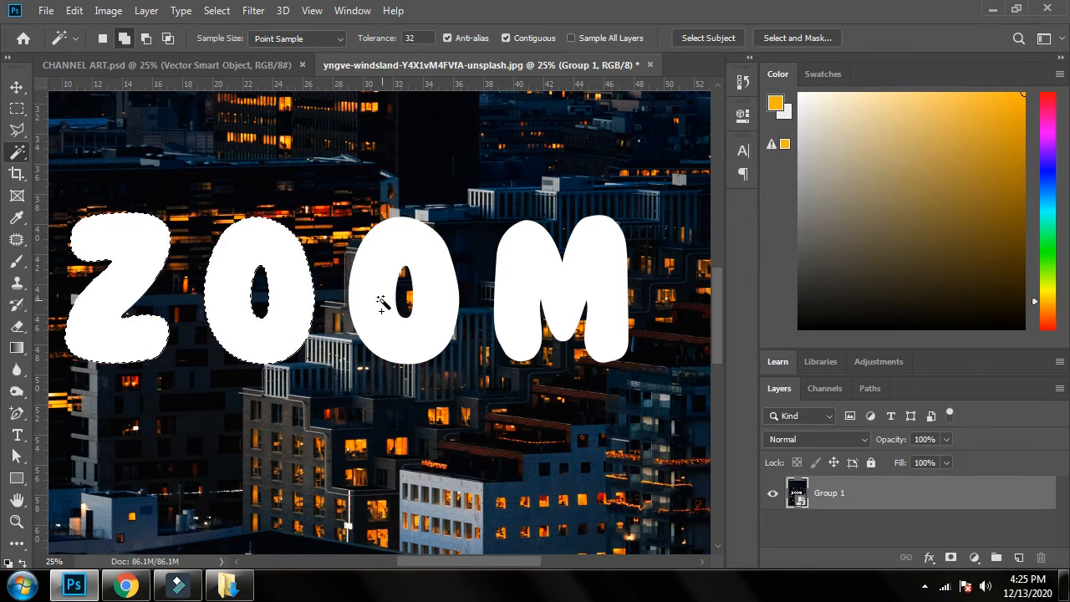
{"action": "left_click", "coordinate": [381, 298], "text": "shift"}
{"action": "left_click", "coordinate": [517, 305], "text": "shift"}
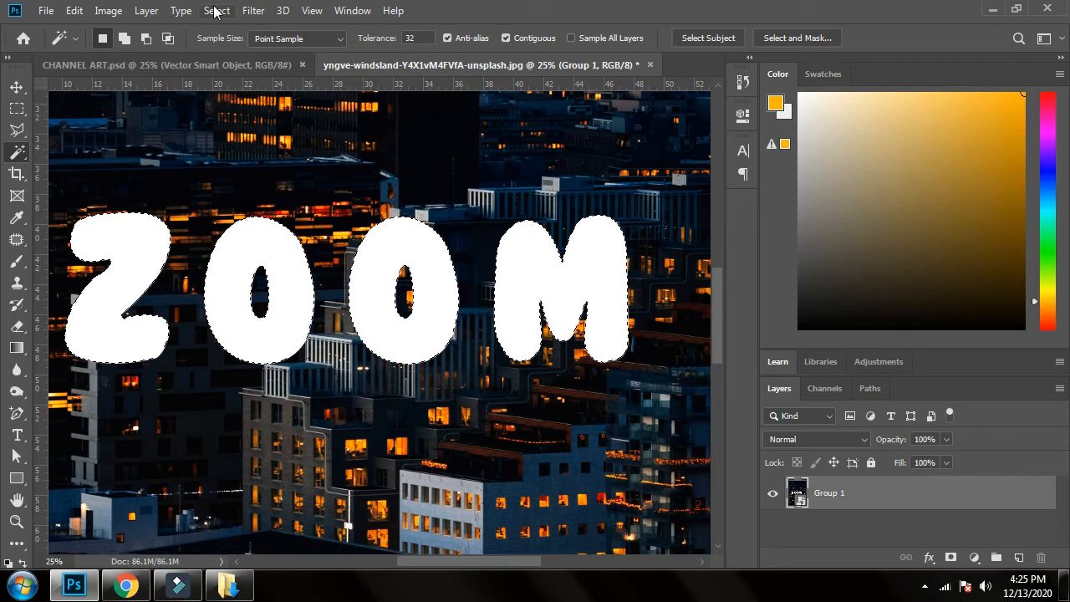
Expand the ZOOM letter selection by 2 pixels.
{"action": "left_click", "coordinate": [254, 10]}
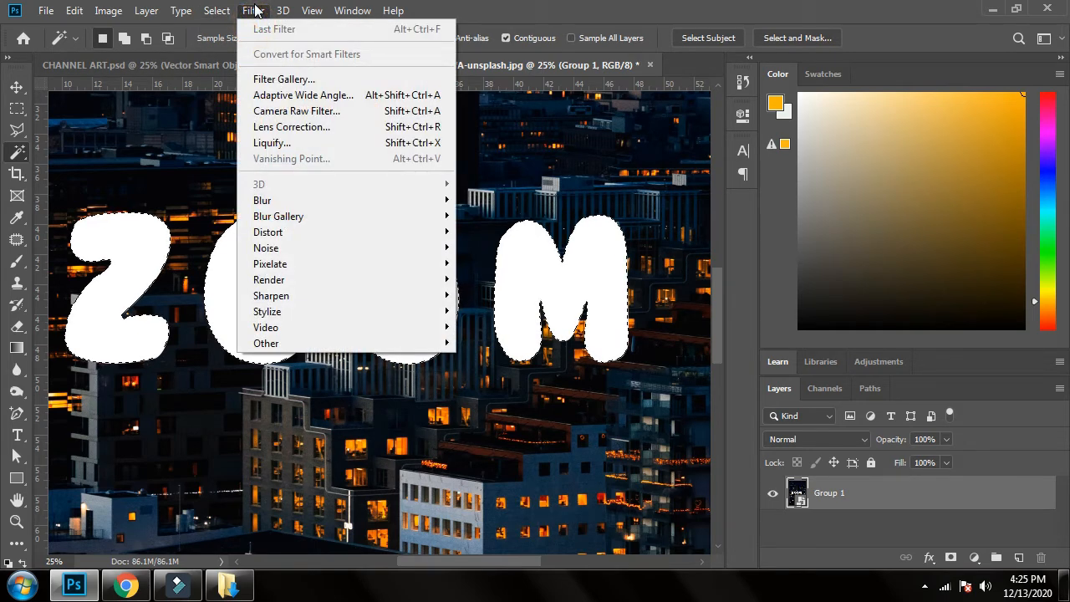
{"action": "left_click", "coordinate": [255, 10]}
{"action": "left_click", "coordinate": [221, 11]}
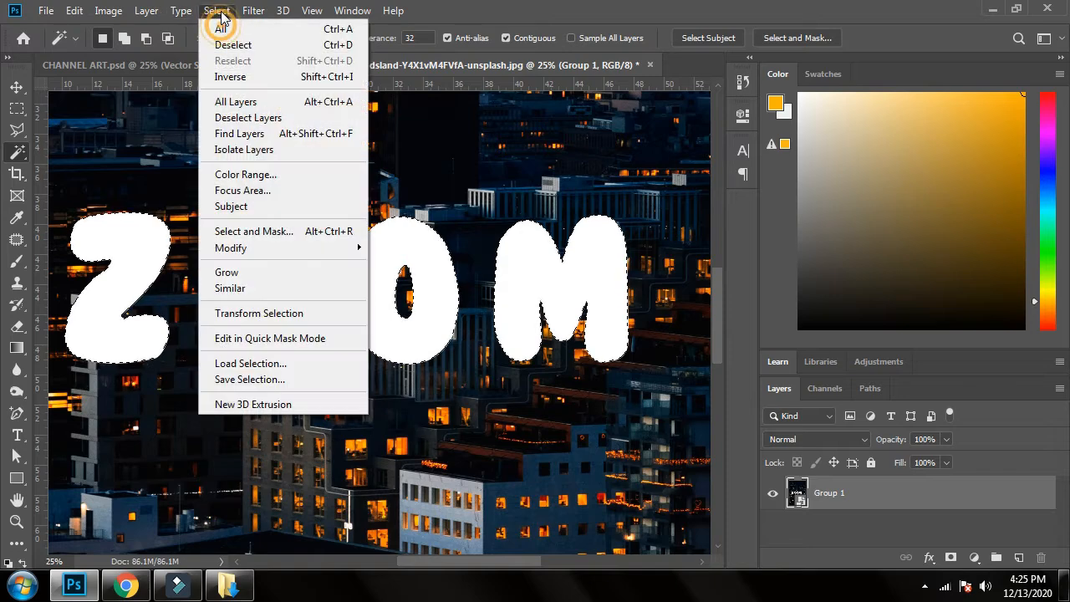
{"action": "mouse_move", "coordinate": [343, 251]}
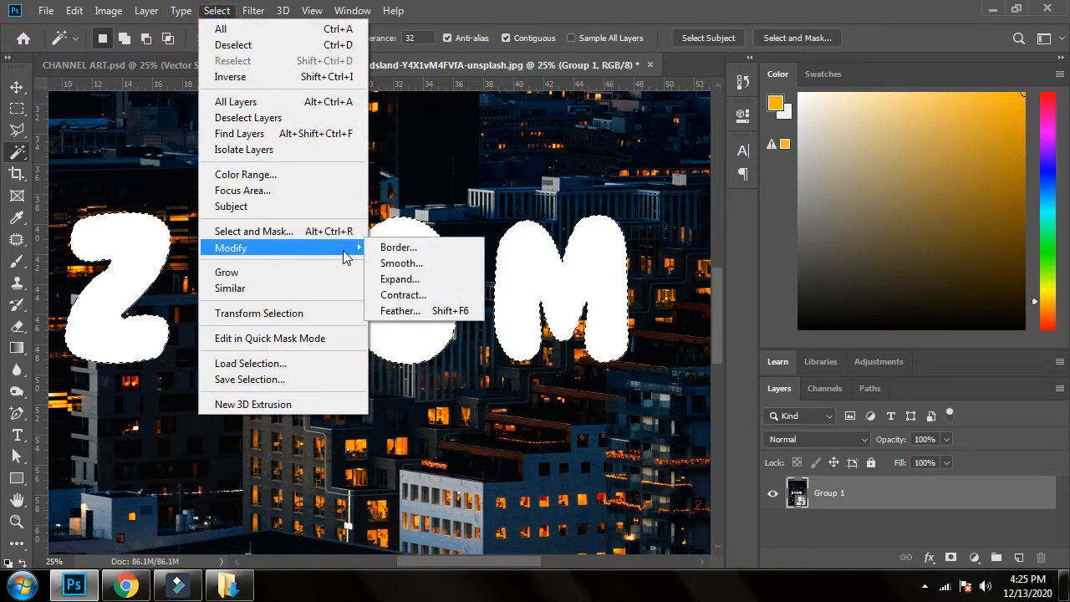
{"action": "left_click", "coordinate": [399, 279]}
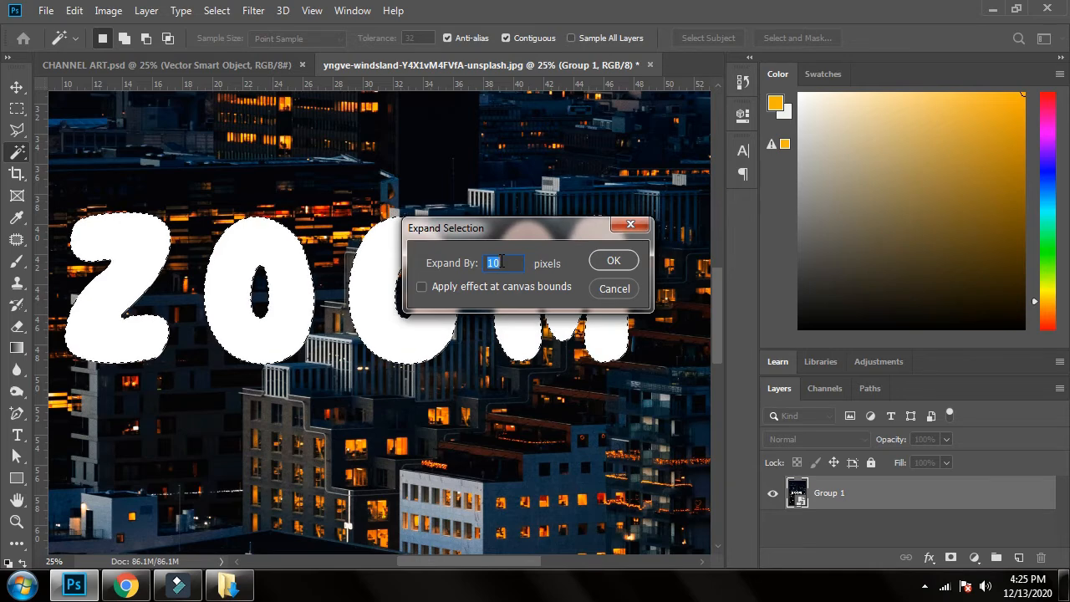
{"action": "type", "text": "3"}
{"action": "key", "text": "BackSpace"}
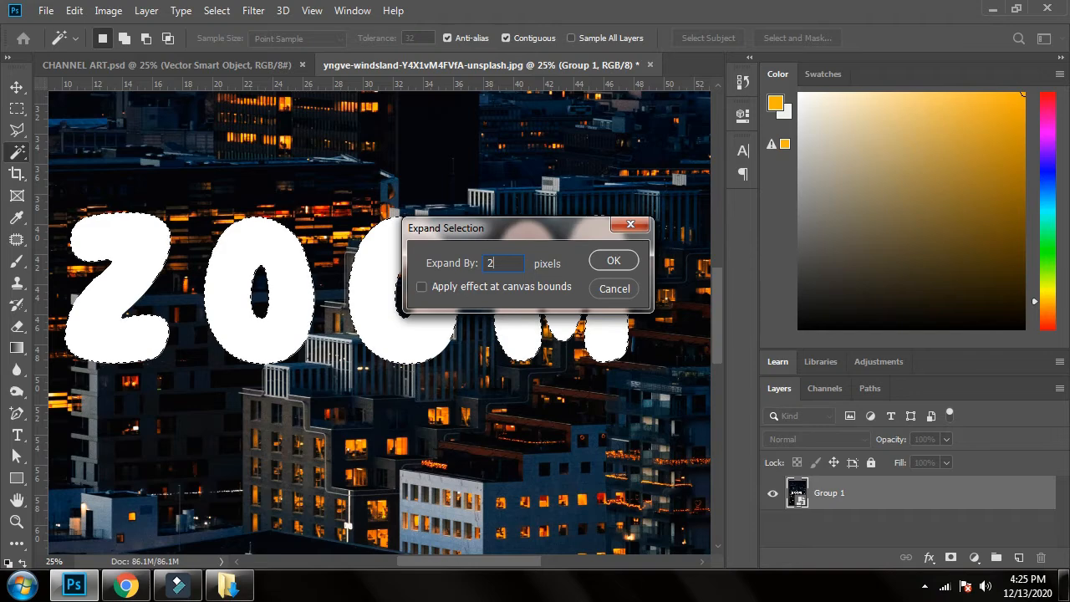
{"action": "left_click", "coordinate": [613, 260]}
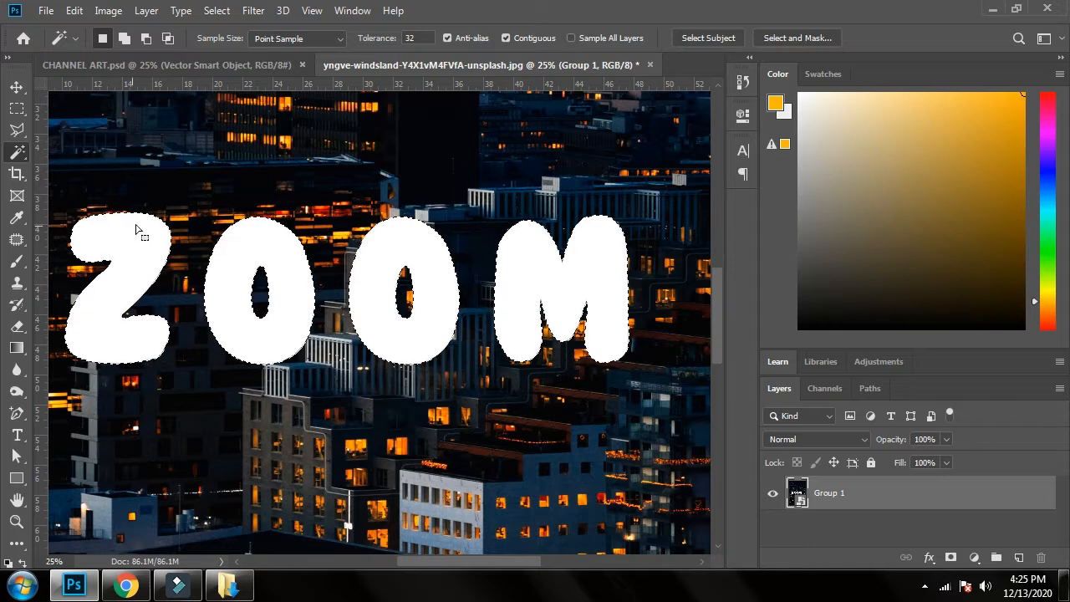
Expand the ZOOM letter selection by a further 5 pixels.
{"action": "left_click", "coordinate": [217, 10]}
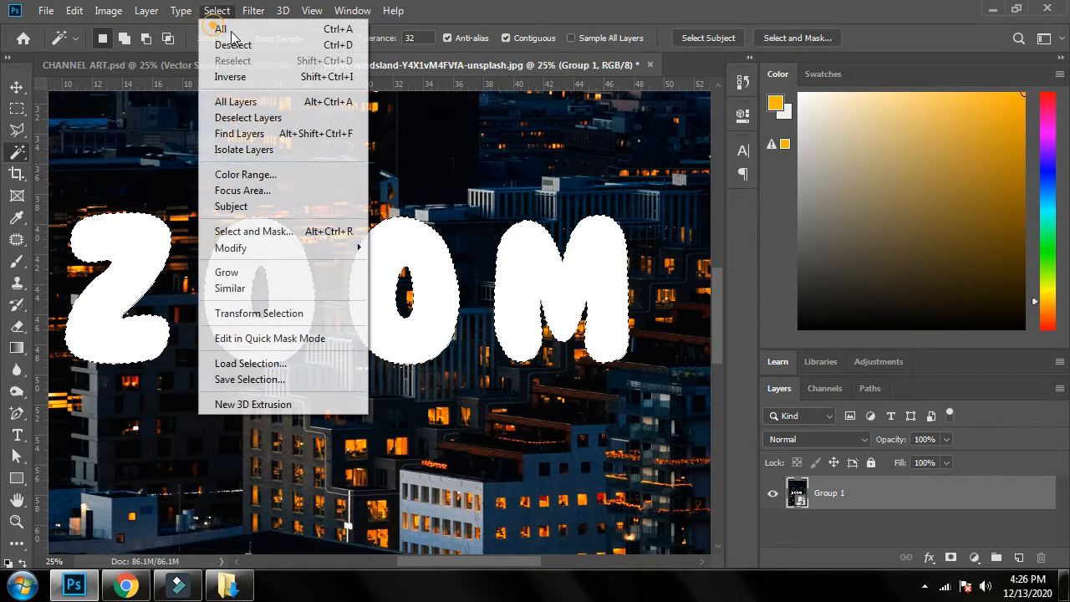
{"action": "left_click", "coordinate": [309, 245]}
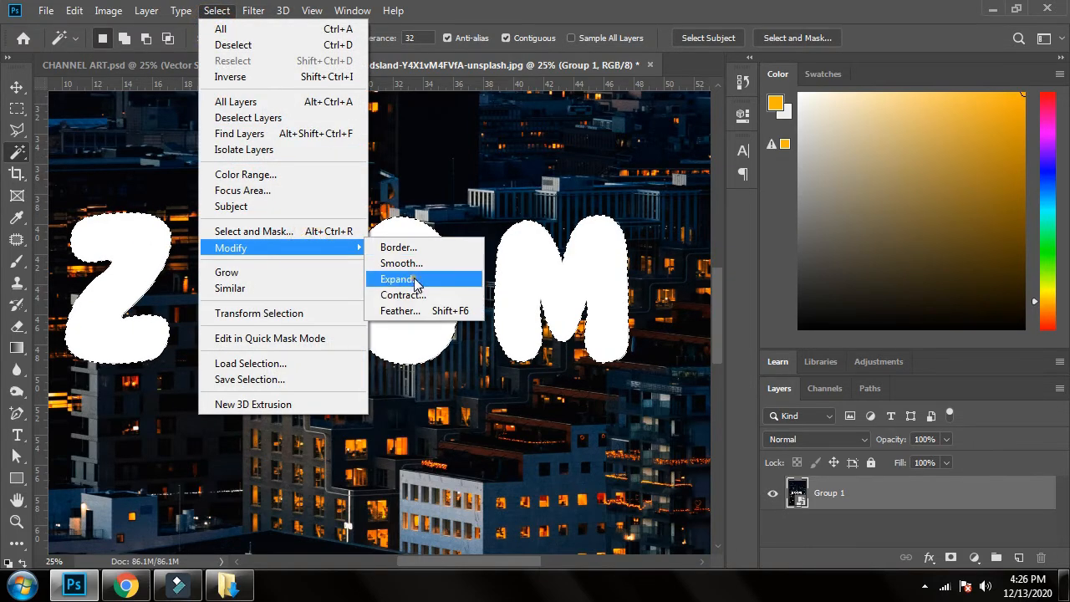
{"action": "left_click", "coordinate": [415, 279]}
{"action": "type", "text": "5"}
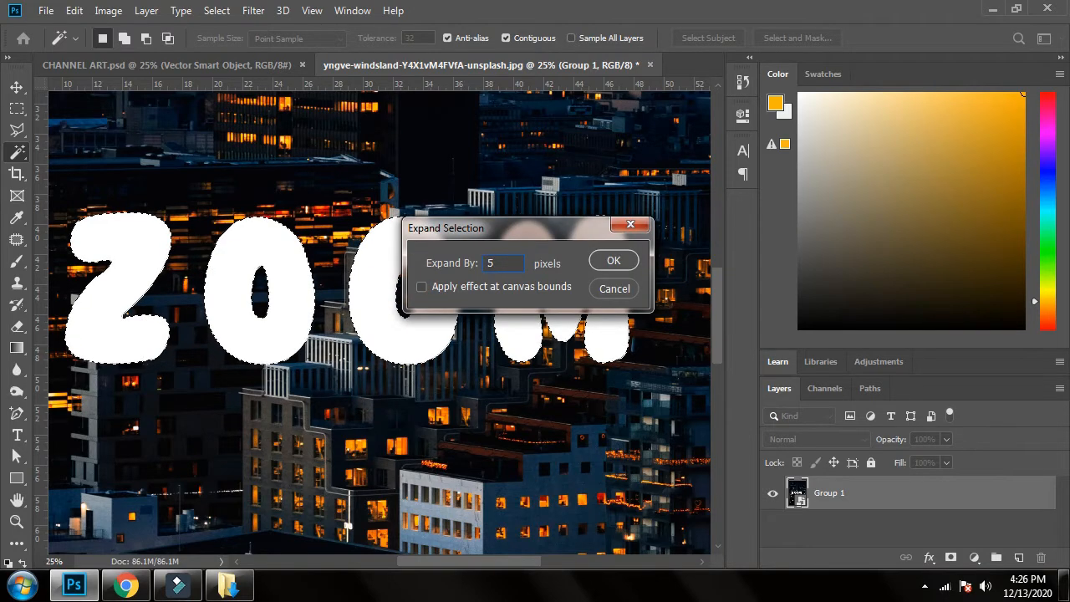
{"action": "key", "text": "Return"}
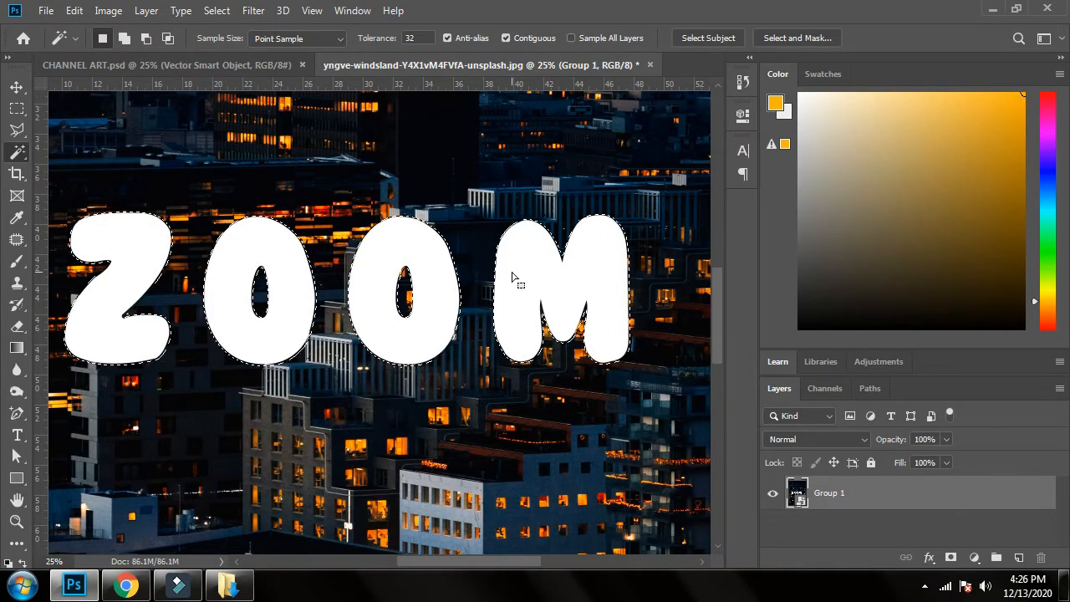
Try to fill the expanded letter selection directly on the smart object layer.
{"action": "key", "text": "shift"}
{"action": "left_click", "coordinate": [511, 275], "text": "shift"}
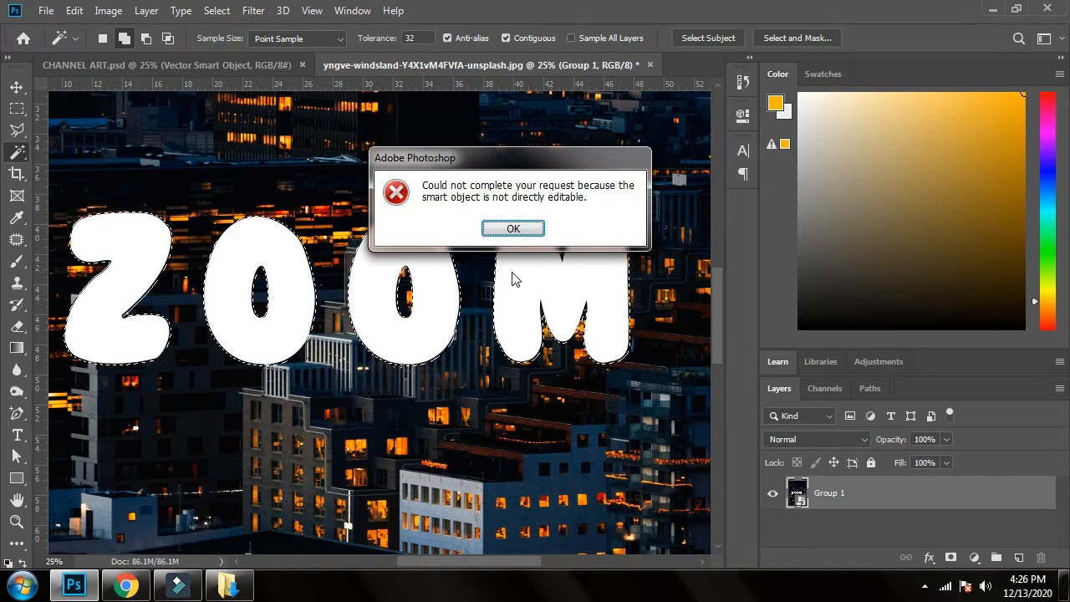
{"action": "left_click", "coordinate": [513, 229]}
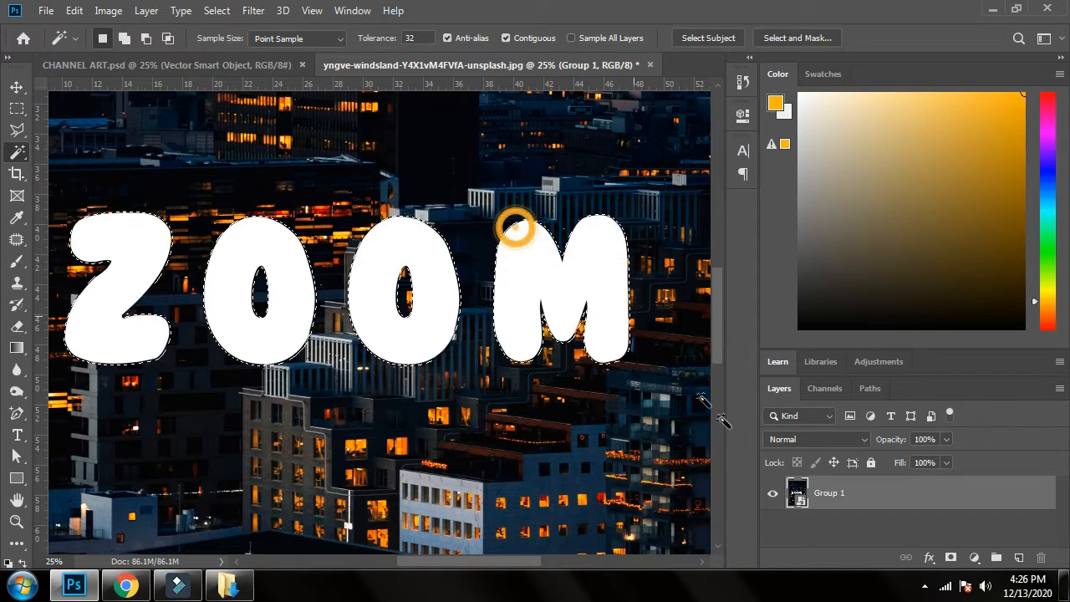
Rasterize the smart object layer containing the photo and the ZOOM text.
{"action": "right_click", "coordinate": [898, 498]}
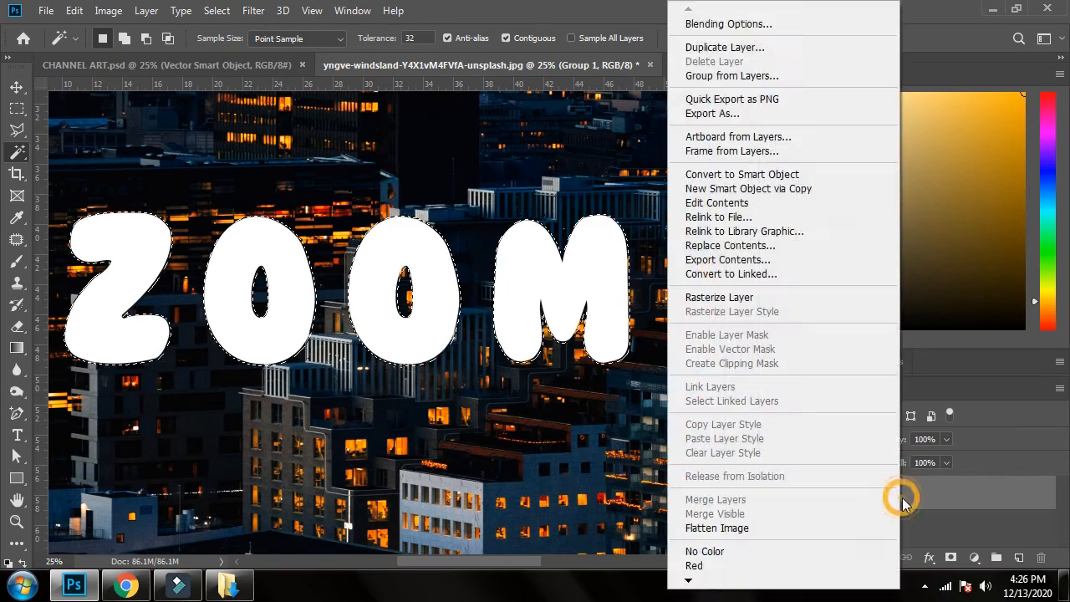
{"action": "left_click", "coordinate": [723, 299]}
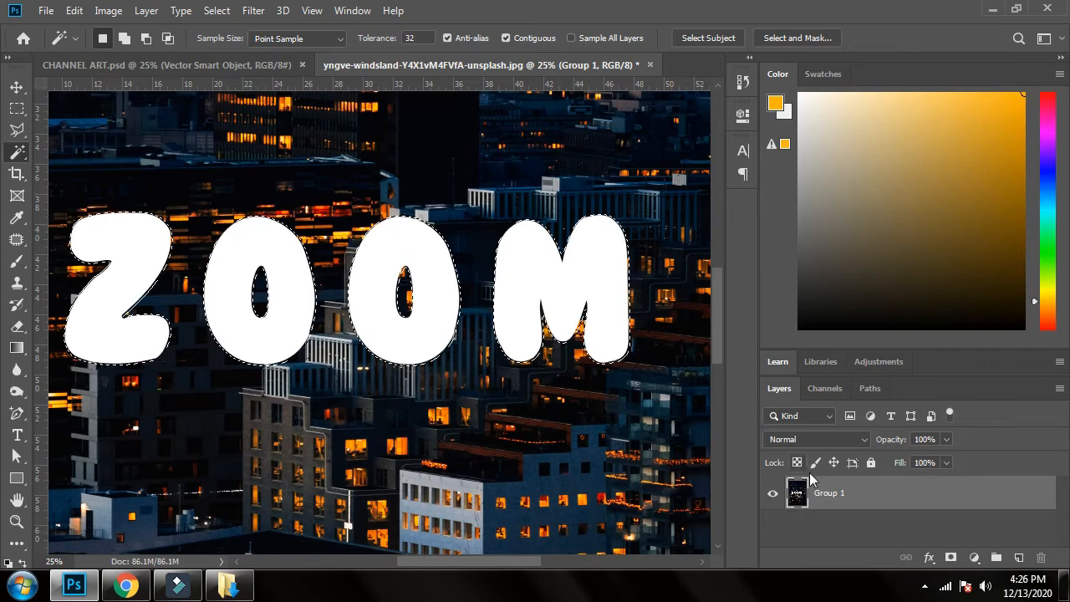
{"action": "key", "text": "i"}
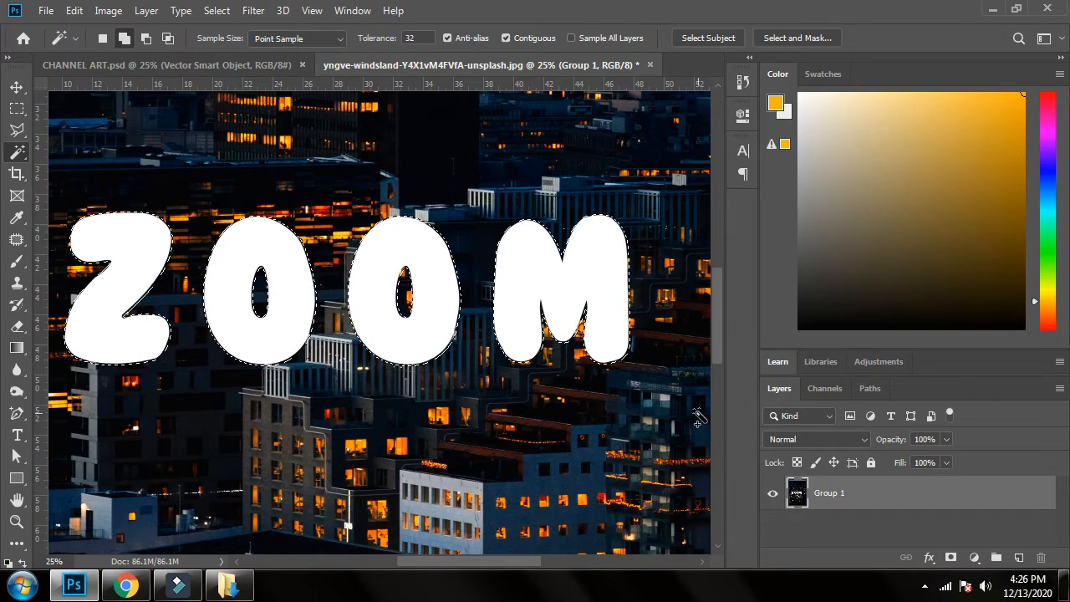
Fill the letter selection using Content-Aware in Normal mode at 100% opacity, and deselect it.
{"action": "key", "text": "shift+F5"}
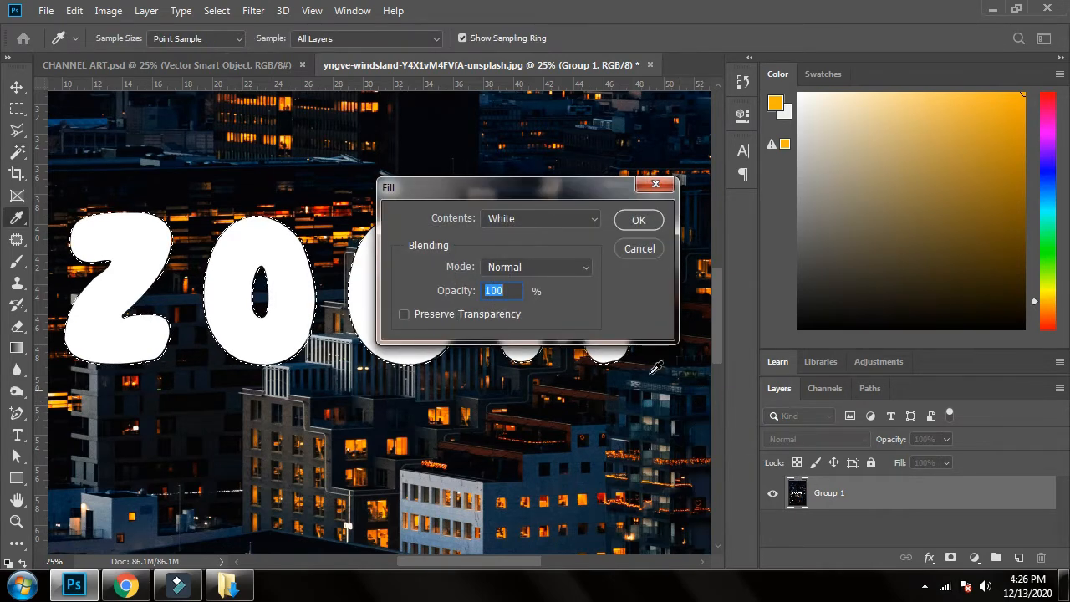
{"action": "left_click", "coordinate": [513, 217]}
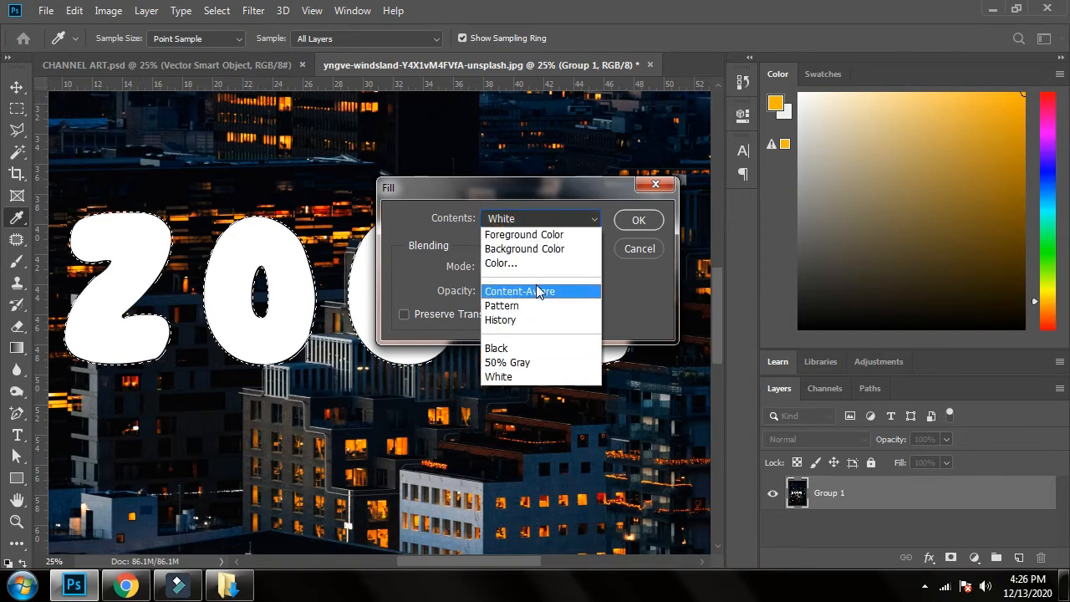
{"action": "left_click", "coordinate": [536, 285]}
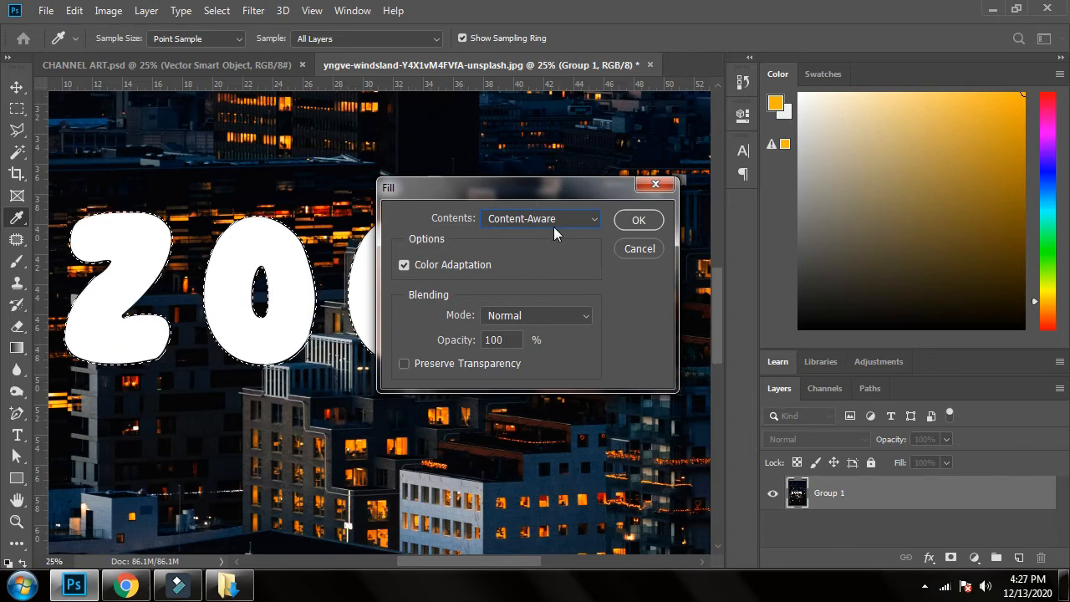
{"action": "left_click", "coordinate": [637, 221]}
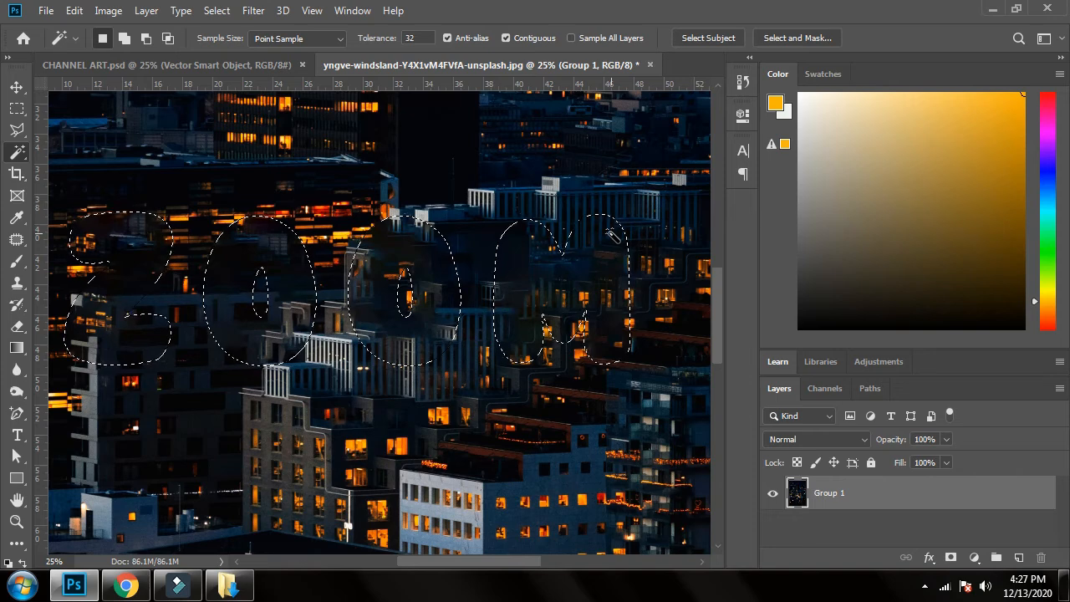
{"action": "key", "text": "ctrl+0"}
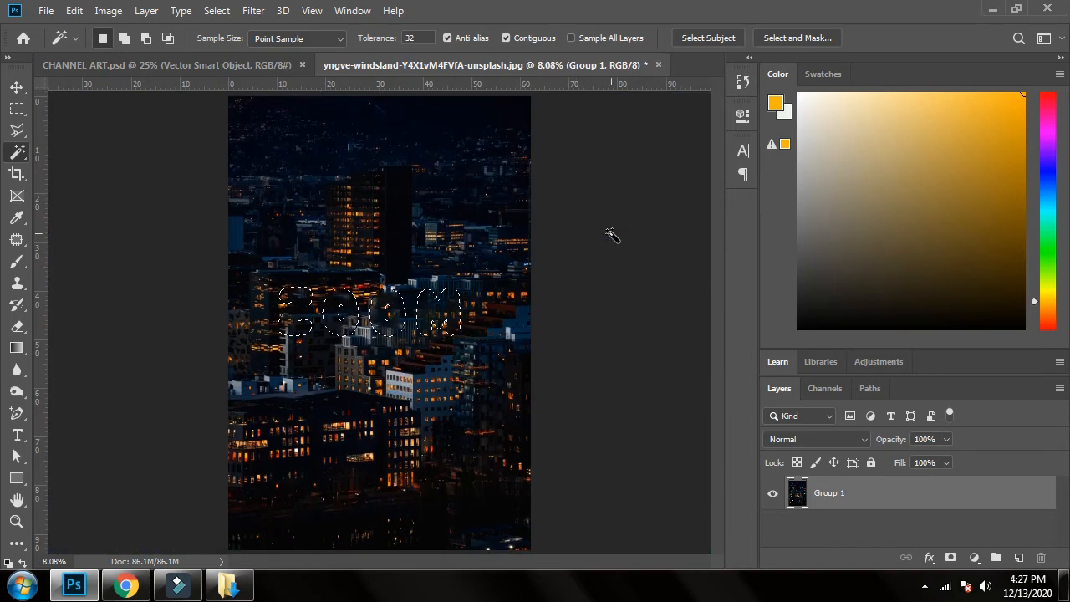
{"action": "key", "text": "ctrl+d"}
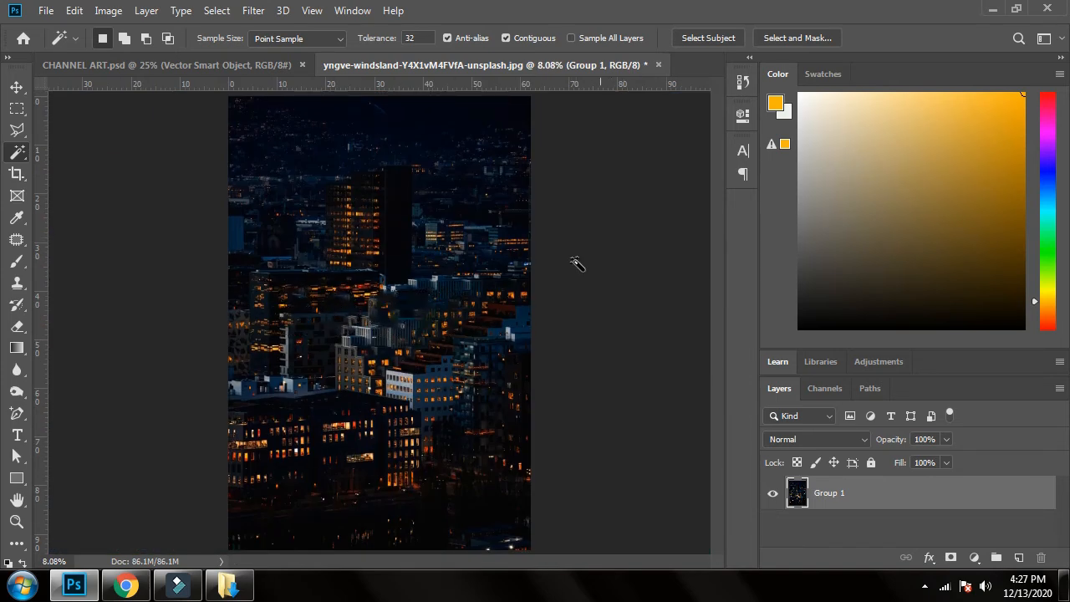